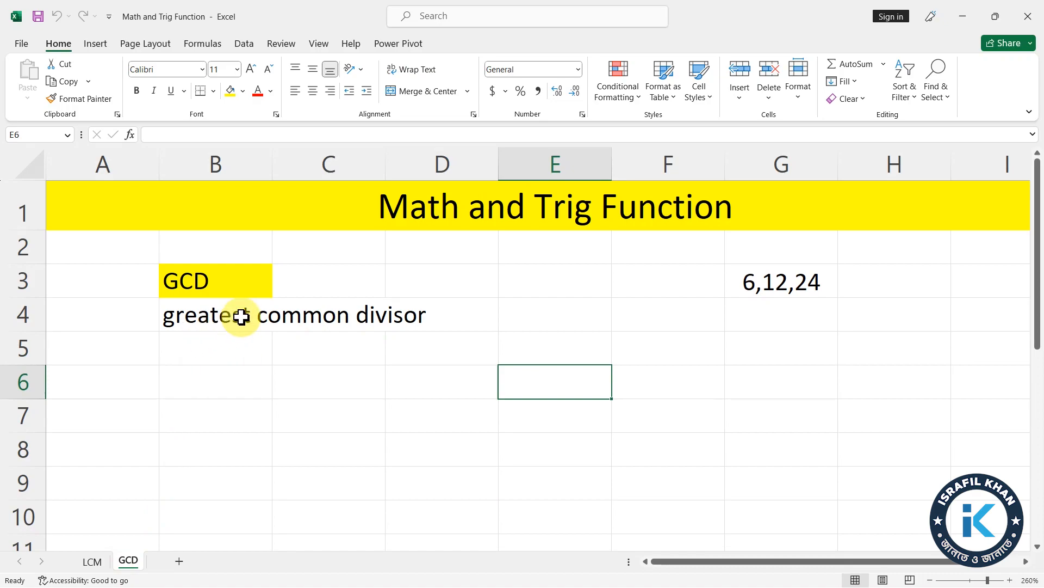
On the LCM sheet, start the division ladder with divisor 2 in F3 and the quotients 3,6,12 in G4
{"action": "left_click", "coordinate": [93, 561]}
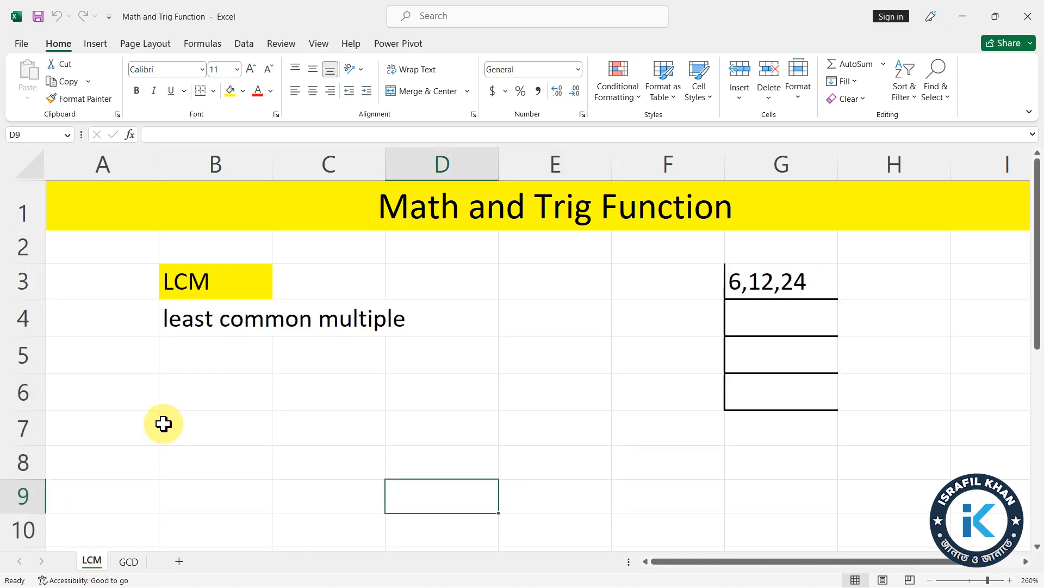
{"action": "left_click", "coordinate": [134, 562]}
{"action": "left_click", "coordinate": [90, 562]}
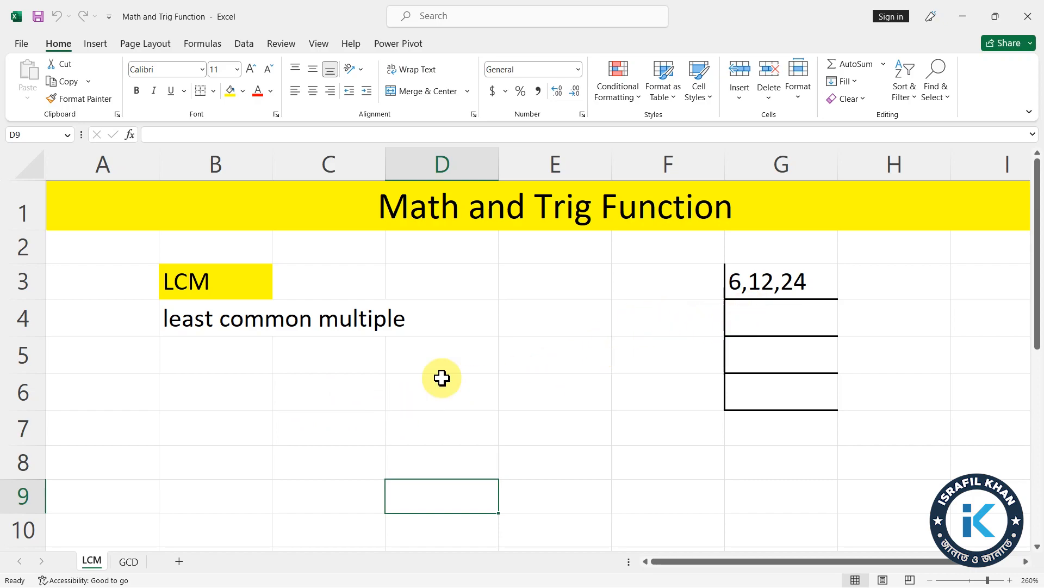
{"action": "left_click", "coordinate": [566, 400]}
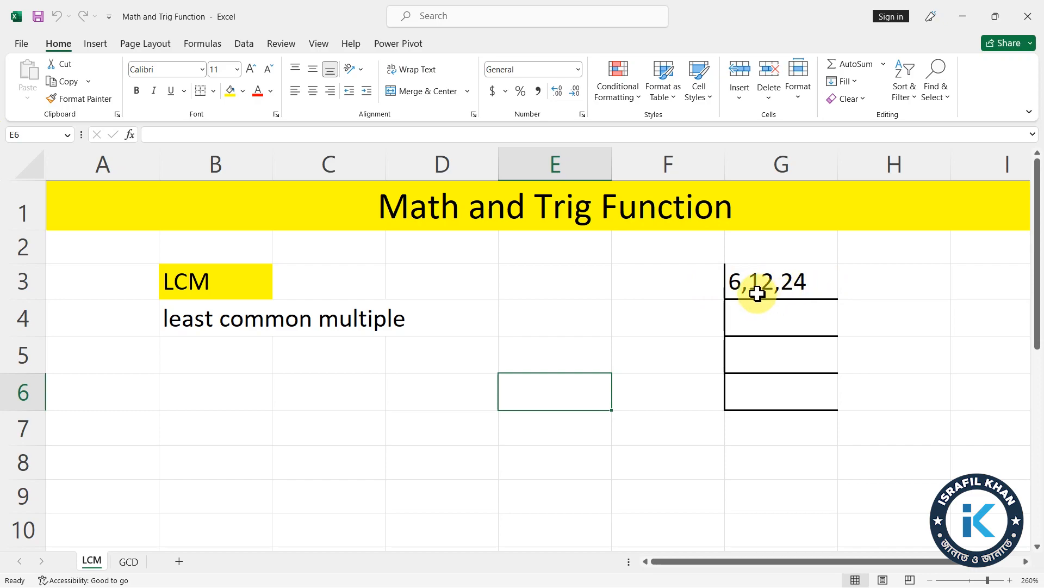
{"action": "left_click", "coordinate": [712, 284]}
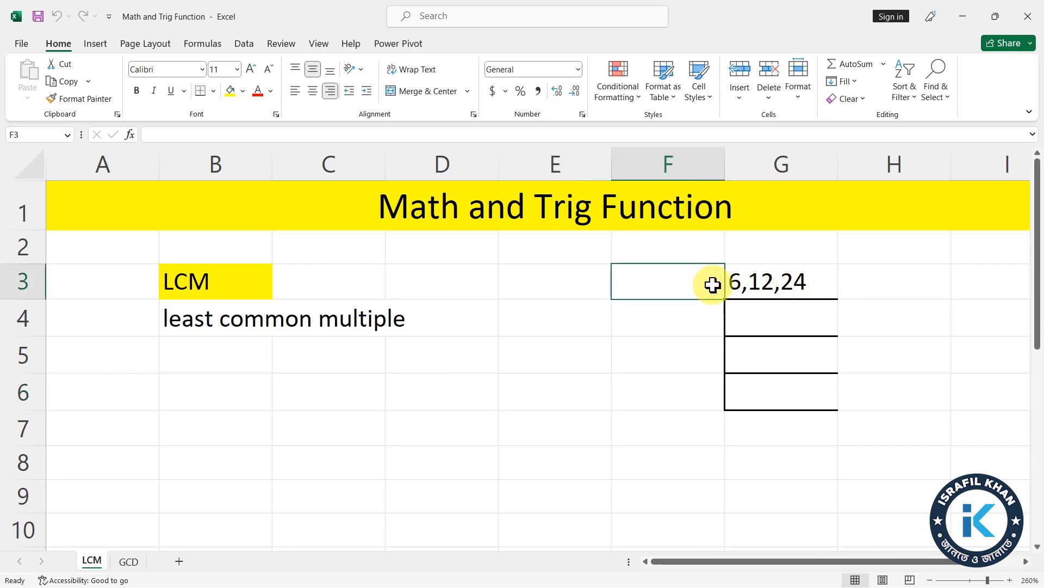
{"action": "type", "text": "2"}
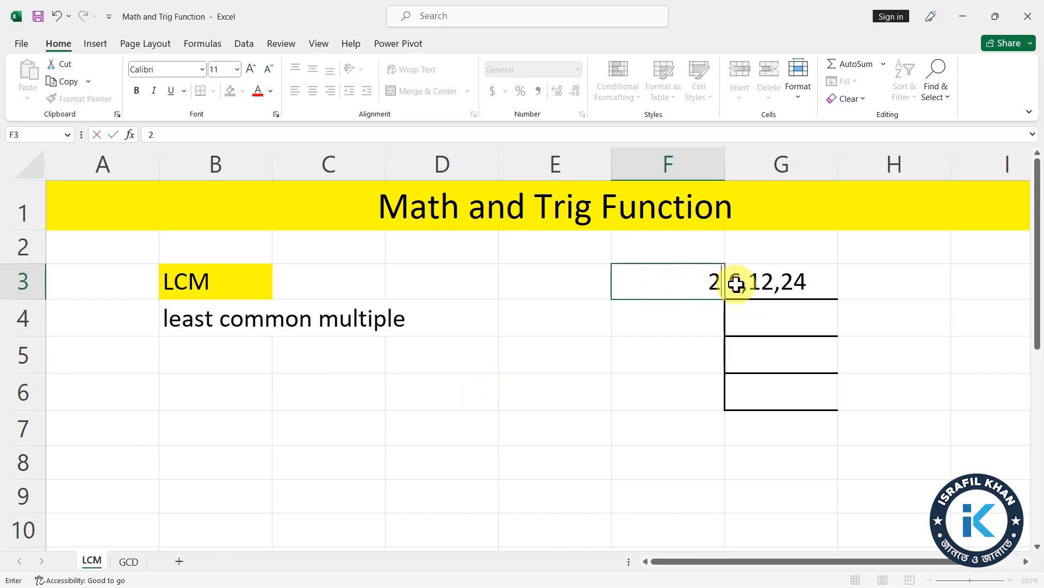
{"action": "left_click", "coordinate": [740, 314]}
{"action": "type", "text": "3,6,12"}
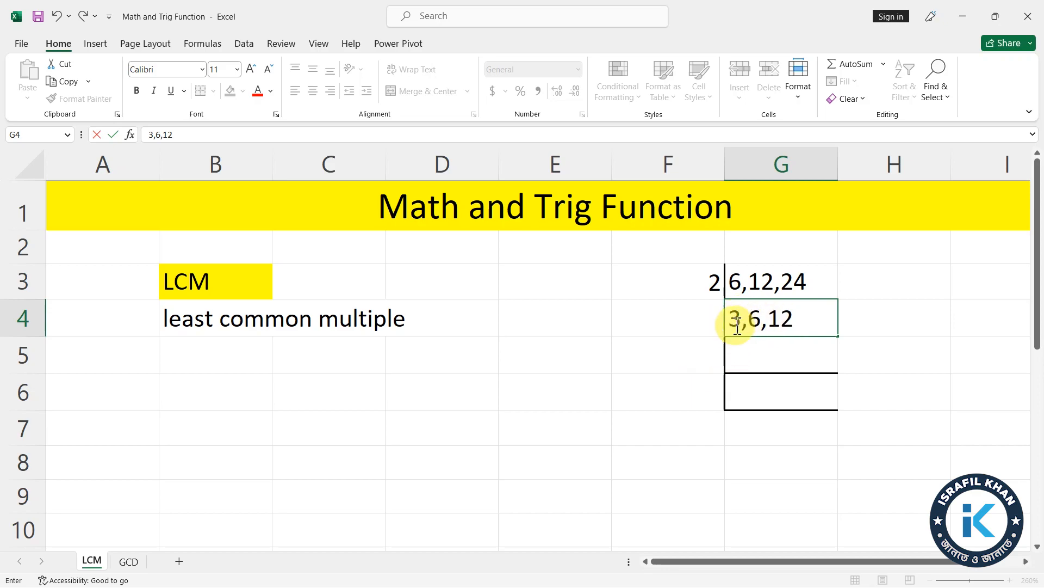
Add the second division row with divisor 2 in F4 and the quotients 3,3,6 in G5
{"action": "left_click", "coordinate": [715, 320]}
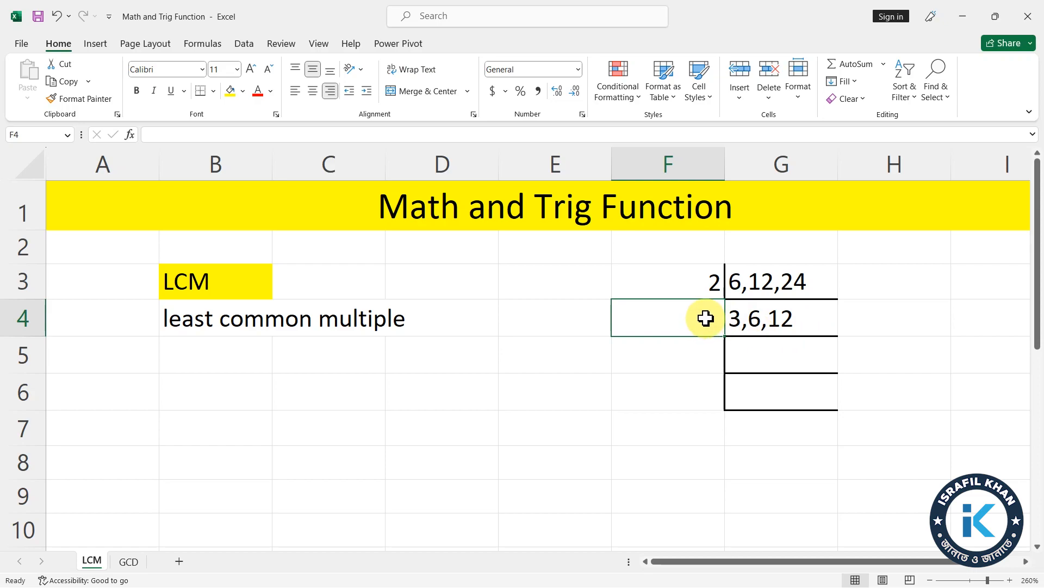
{"action": "type", "text": "2"}
{"action": "key", "text": "Return"}
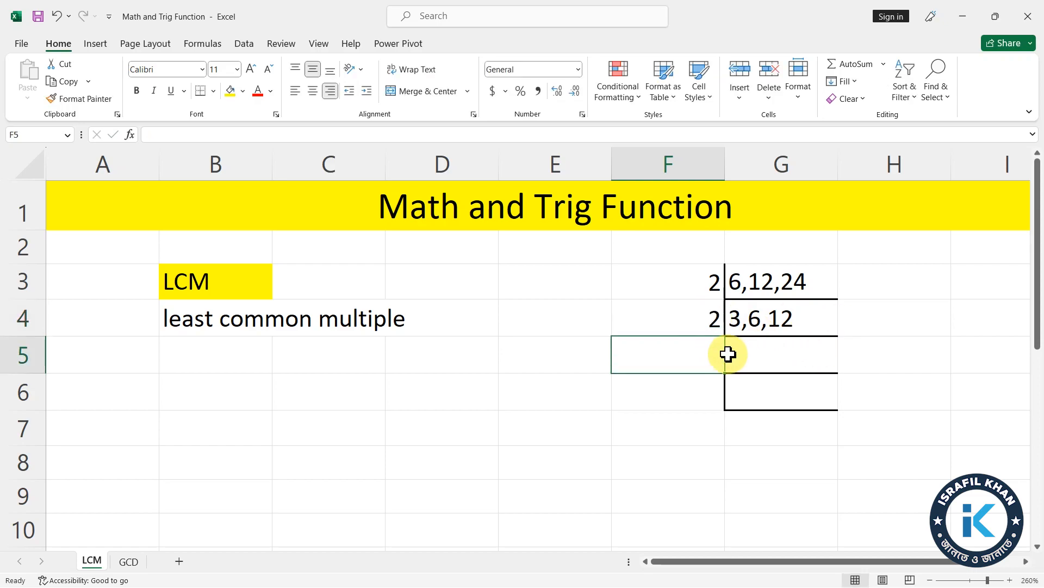
{"action": "left_click", "coordinate": [730, 352]}
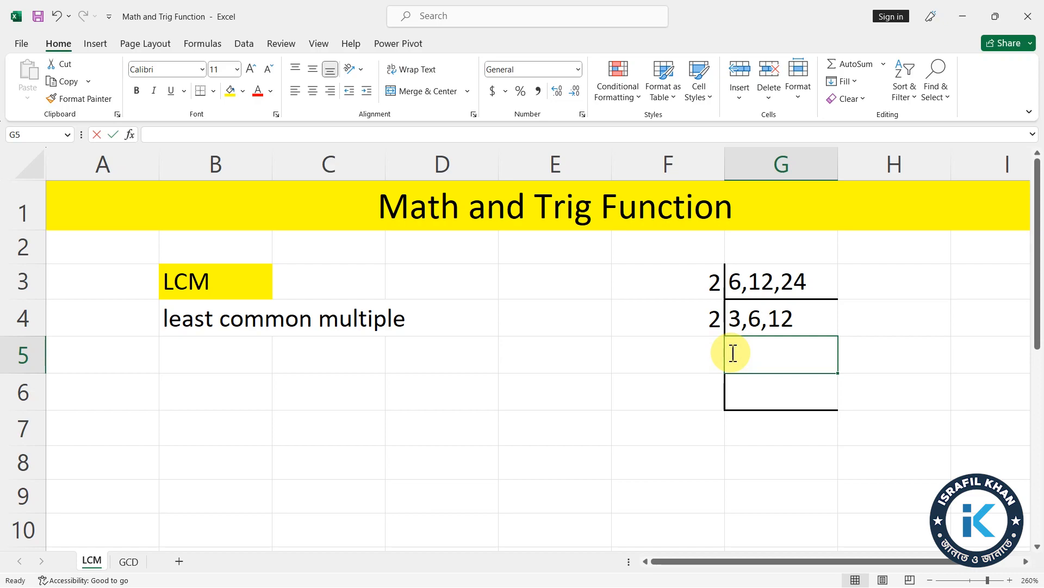
{"action": "type", "text": "3,3,6"}
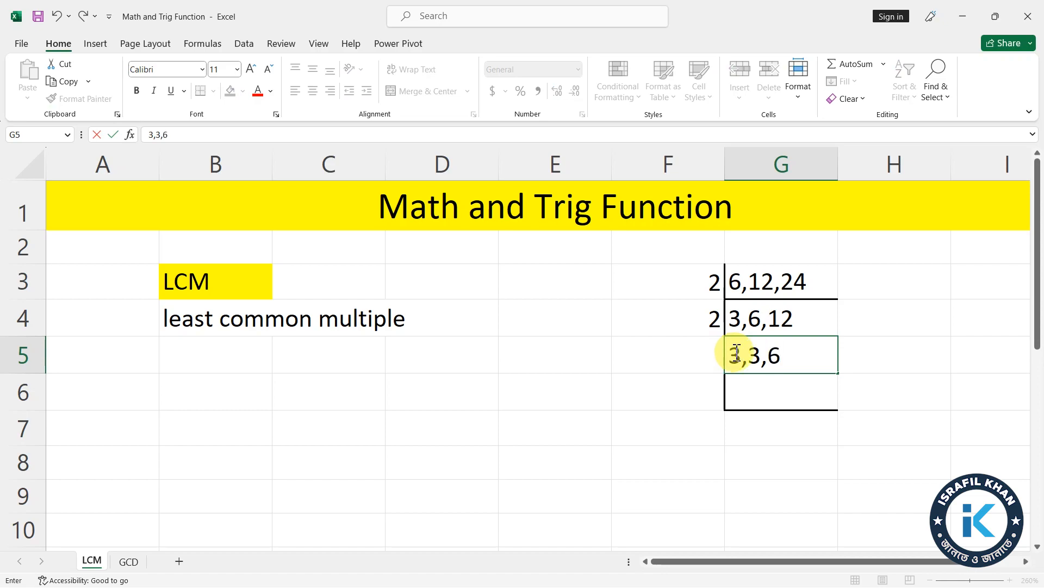
Add the third division row with divisor 3 in F5 and the quotients 1,1,2 in G6
{"action": "left_click", "coordinate": [702, 357]}
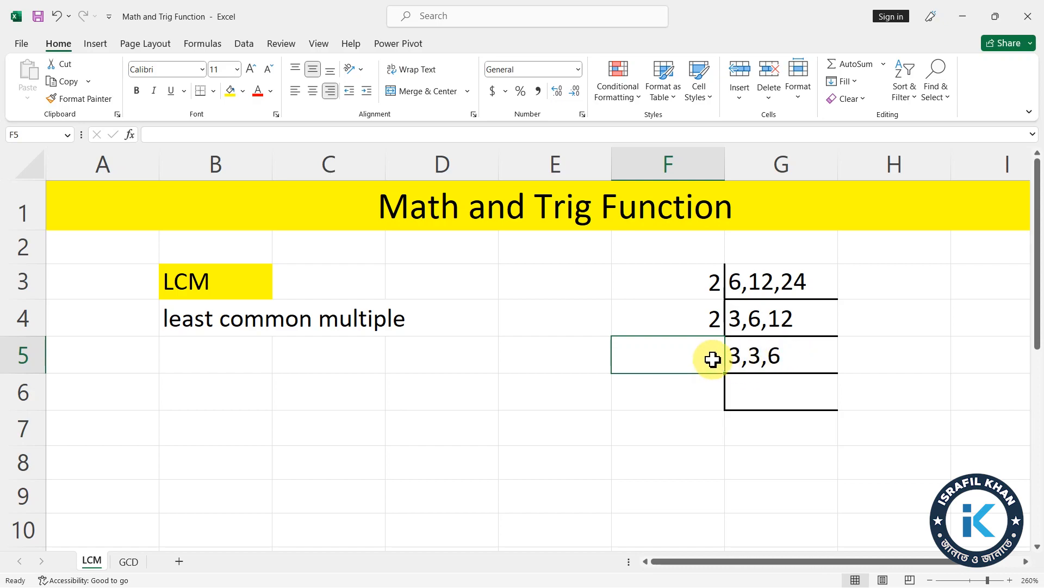
{"action": "type", "text": "3"}
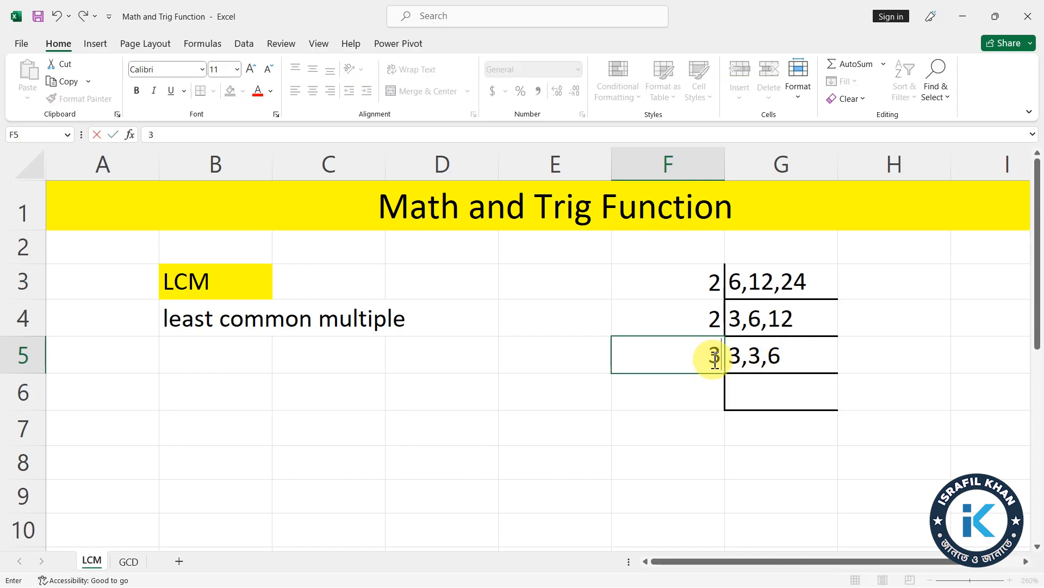
{"action": "left_click", "coordinate": [764, 394]}
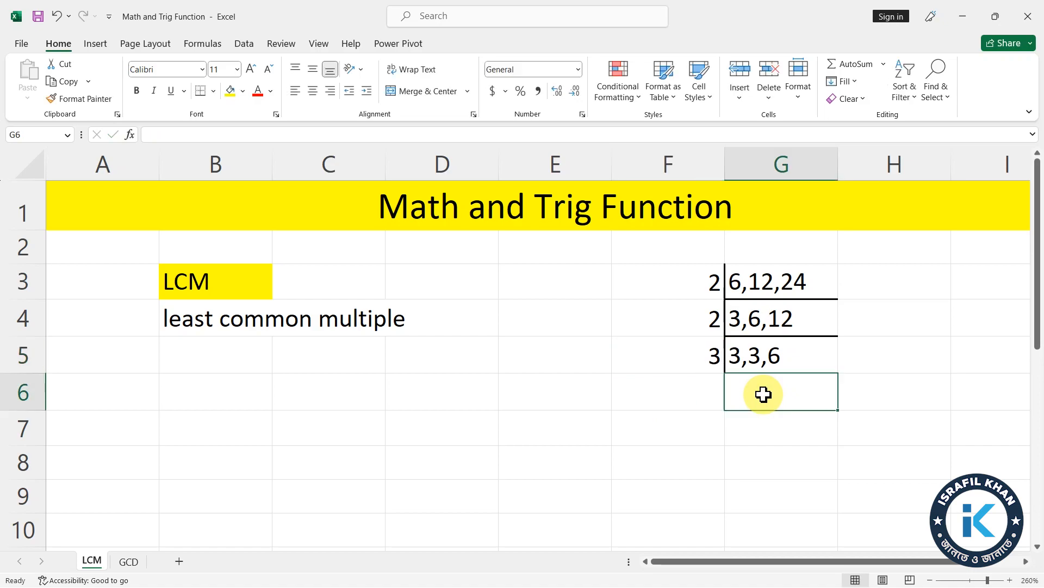
{"action": "type", "text": "1,1,2"}
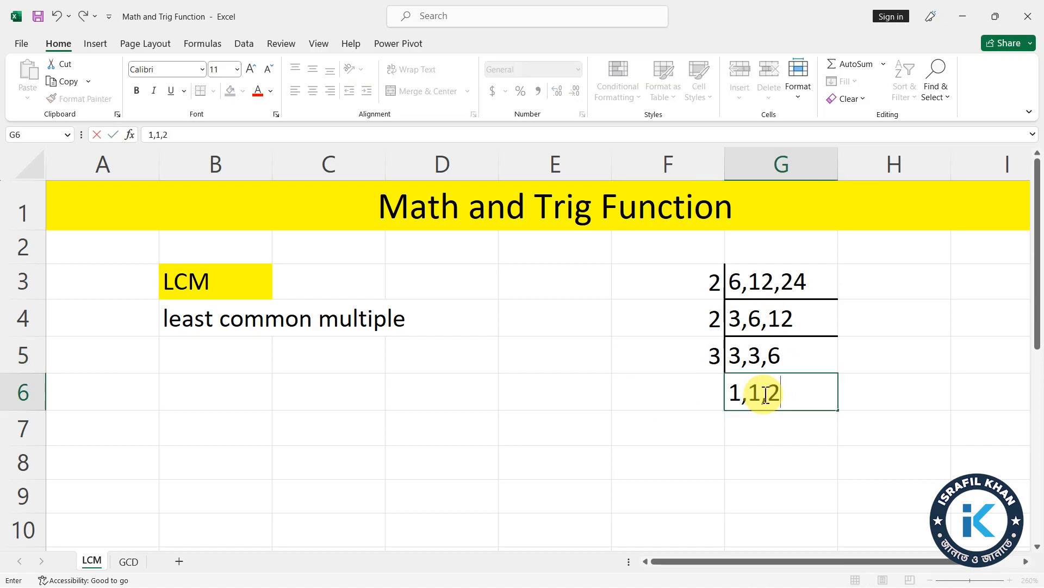
List the factors 2,2,3,2 in G7 below the ladder and enter their product 24 in H7
{"action": "left_click", "coordinate": [760, 436]}
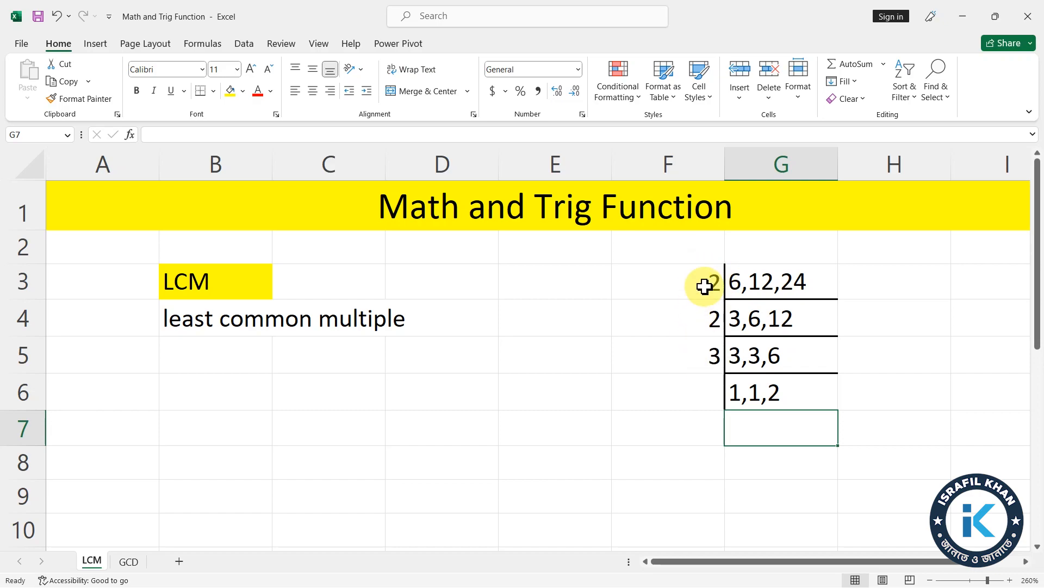
{"action": "type", "text": "2,2,3,2"}
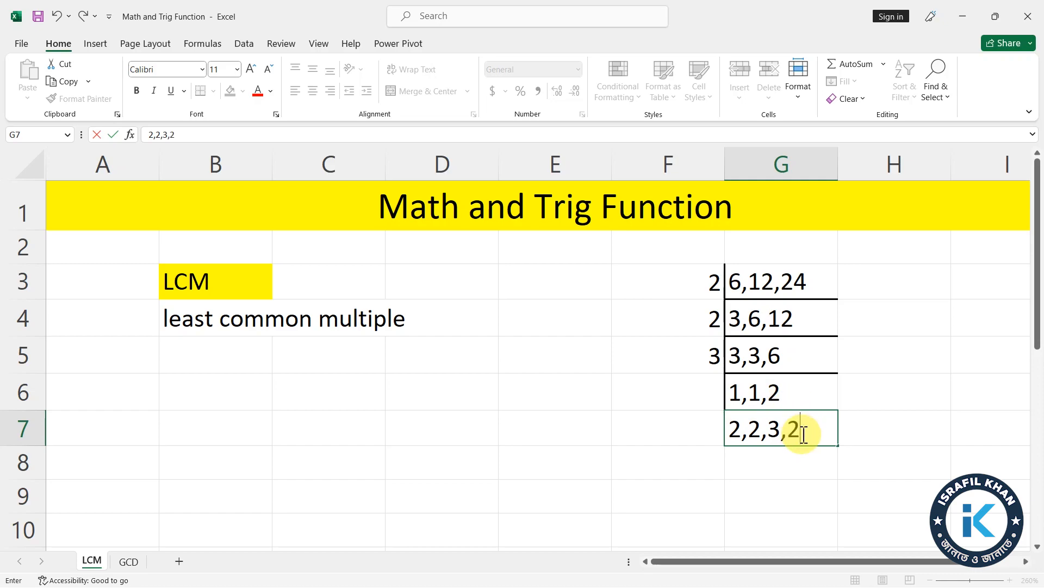
{"action": "left_click", "coordinate": [797, 486]}
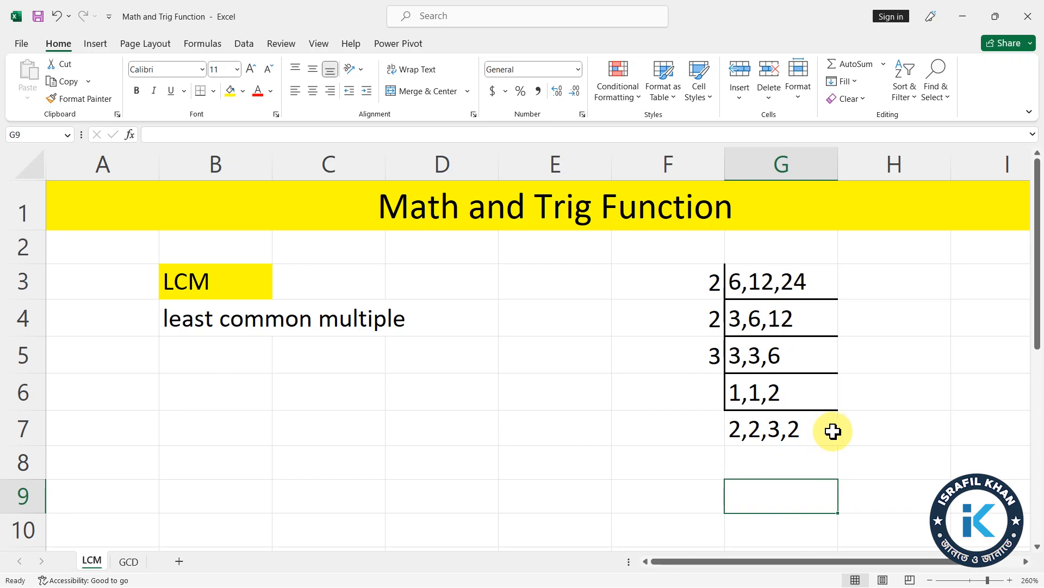
{"action": "left_click", "coordinate": [874, 428]}
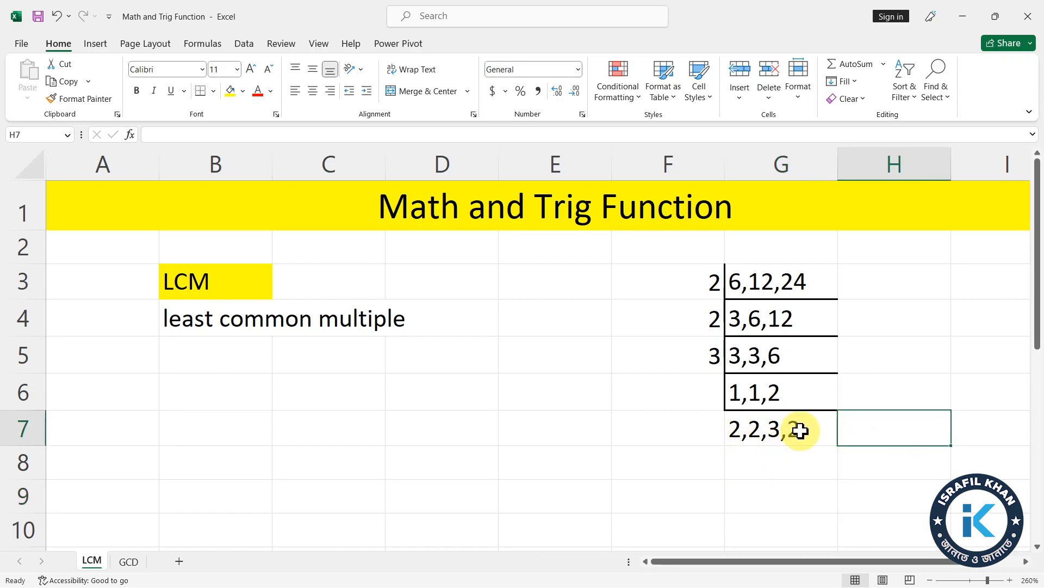
{"action": "type", "text": "24"}
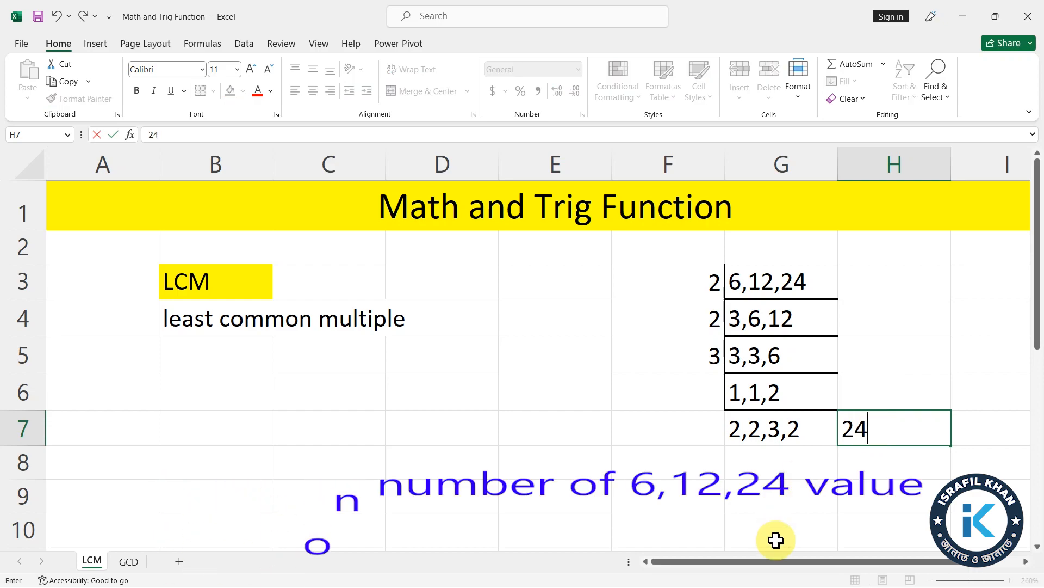
{"action": "left_click", "coordinate": [802, 478]}
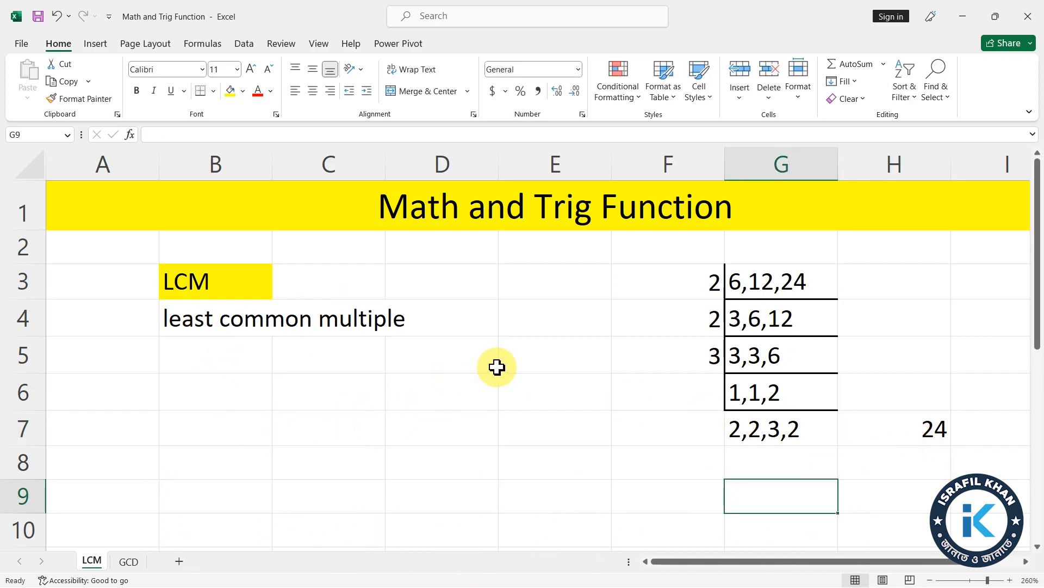
Calculate the least common multiple in E5 with the formula =LCM(6,12,24)
{"action": "left_click", "coordinate": [525, 356]}
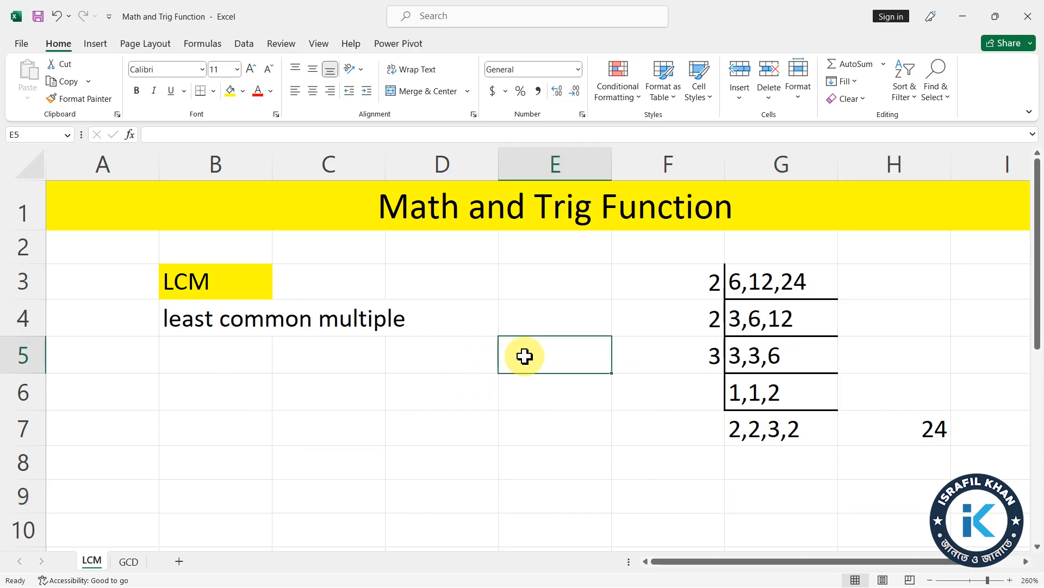
{"action": "type", "text": "-"}
{"action": "key", "text": "BackSpace"}
{"action": "type", "text": "="}
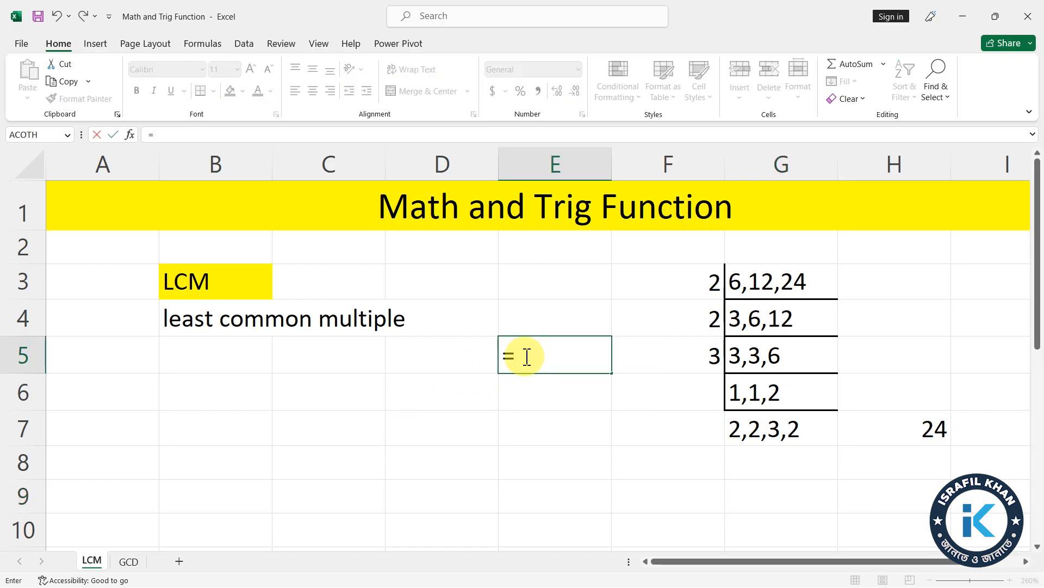
{"action": "type", "text": "lcm"}
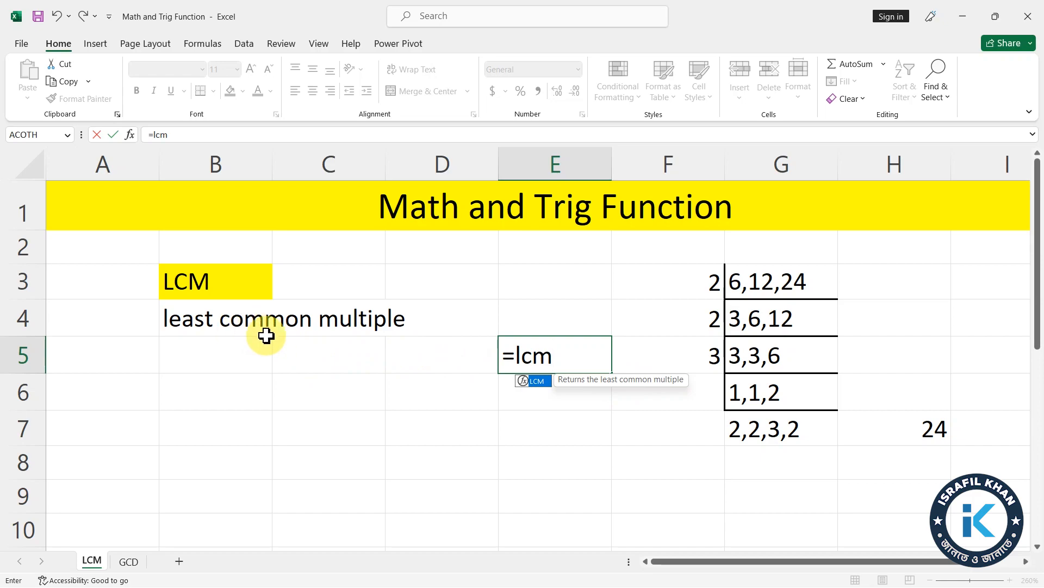
{"action": "double_click", "coordinate": [538, 381]}
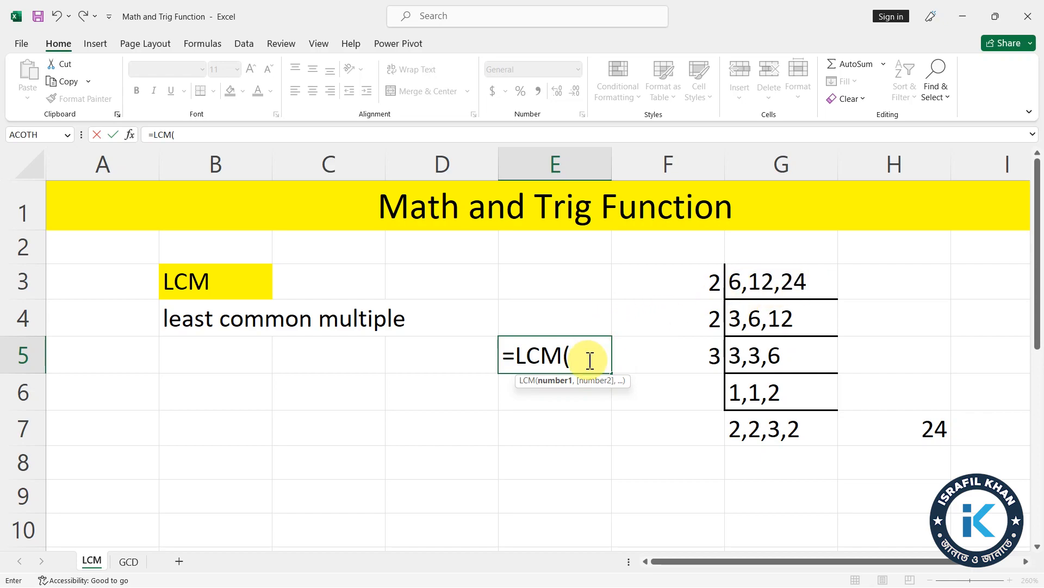
{"action": "type", "text": ",12,"}
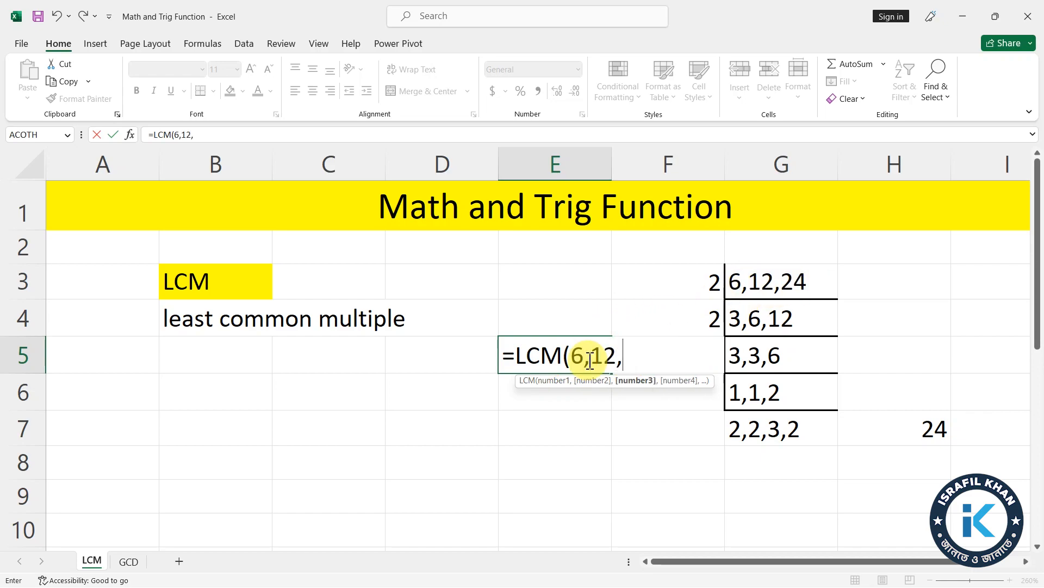
{"action": "type", "text": "24"}
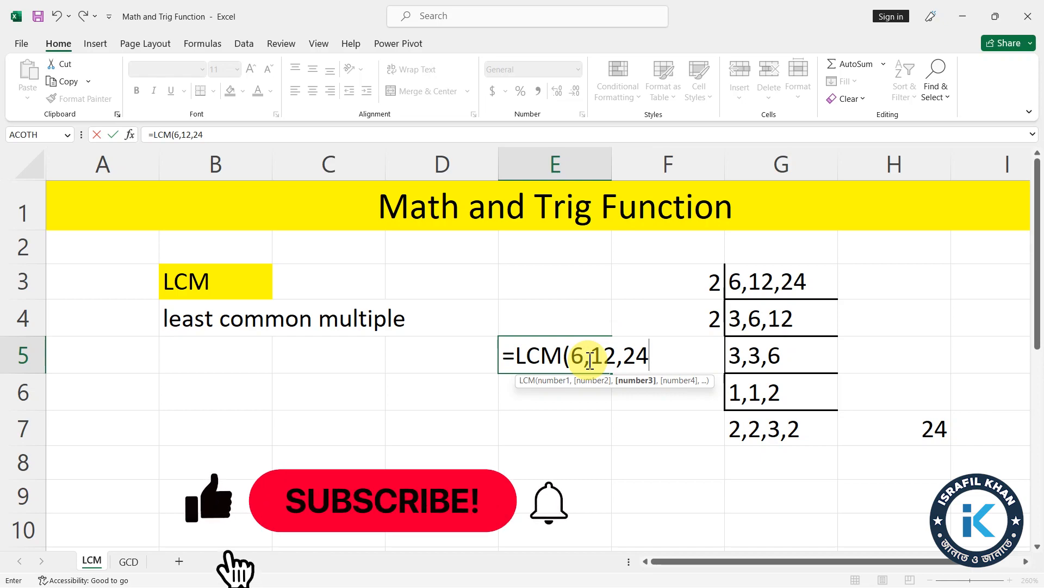
{"action": "type", "text": ")"}
{"action": "key", "text": "Return"}
{"action": "left_click", "coordinate": [581, 354]}
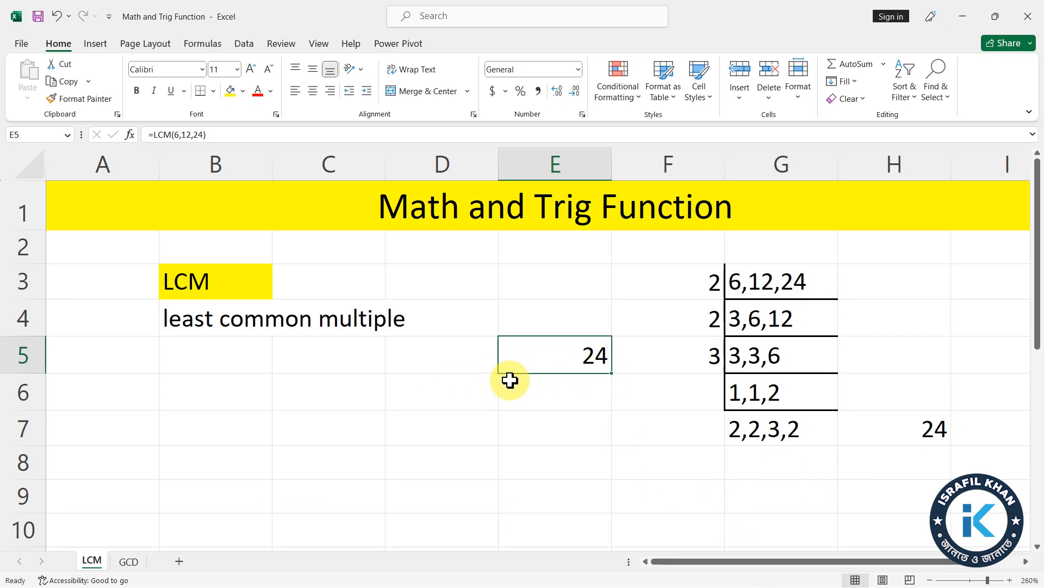
Switch to the GCD worksheet
{"action": "left_click", "coordinate": [128, 560]}
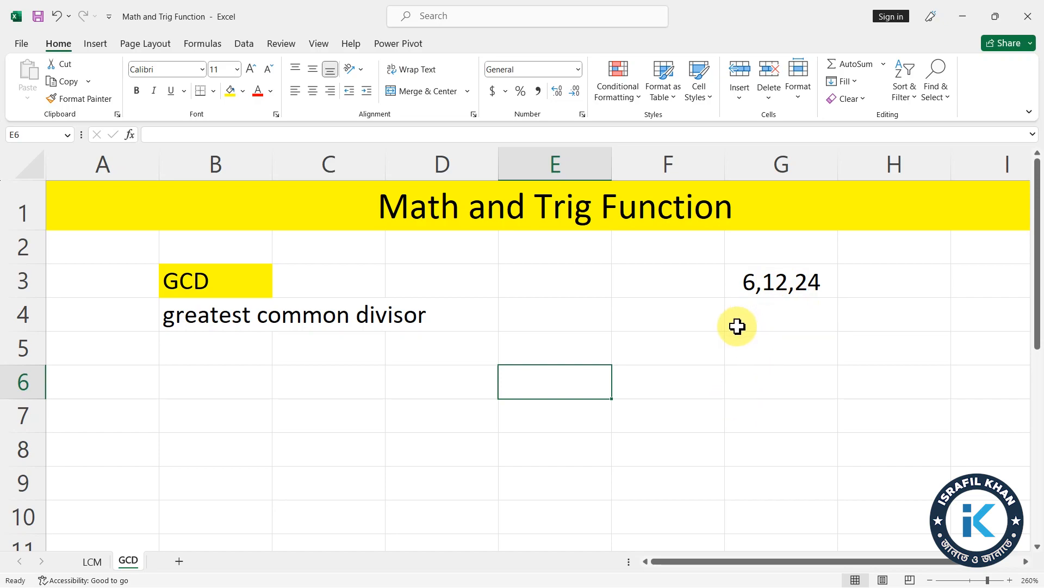
{"action": "left_click", "coordinate": [679, 319]}
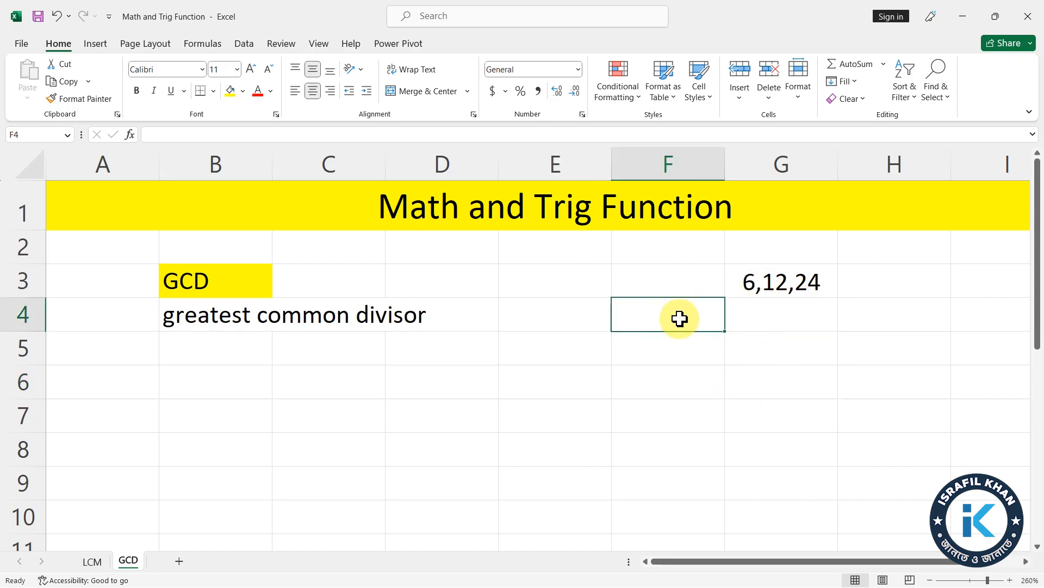
{"action": "type", "text": "3"}
{"action": "left_click", "coordinate": [767, 314]}
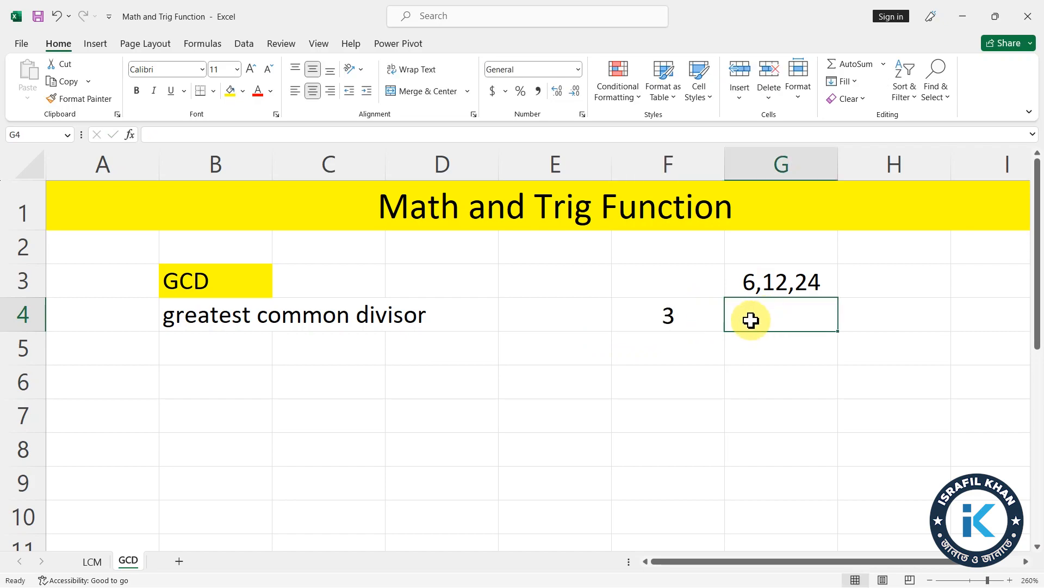
Enter the number 6 in F4 and its factors 1,2,3,6 in G4
{"action": "left_click", "coordinate": [658, 320]}
{"action": "type", "text": "6"}
{"action": "left_click", "coordinate": [776, 320]}
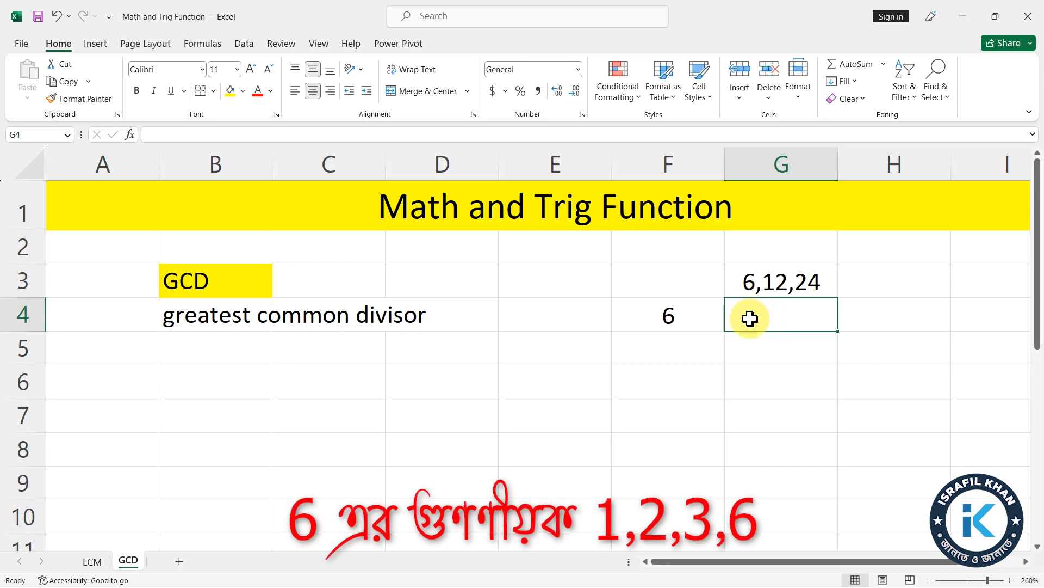
{"action": "type", "text": "1,2,3,6"}
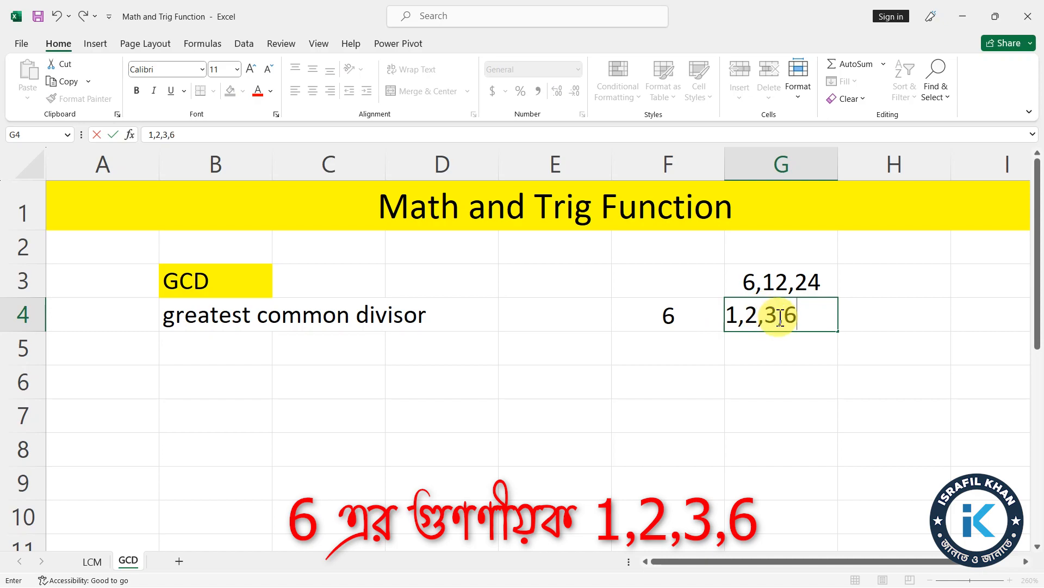
Enter the number 12 in F5 and the factors 1,2,6 in G5
{"action": "left_click", "coordinate": [667, 339]}
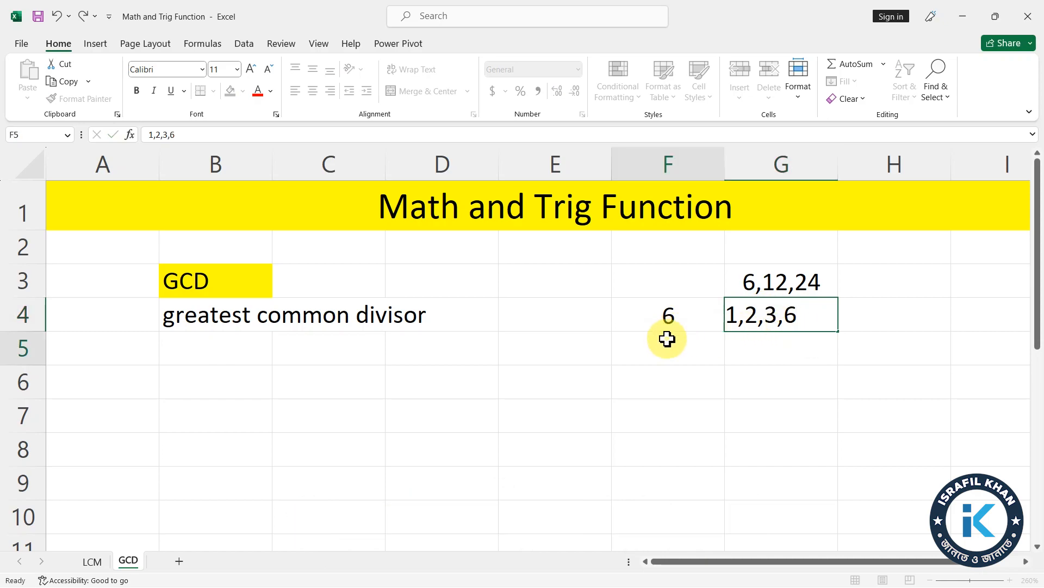
{"action": "type", "text": "12"}
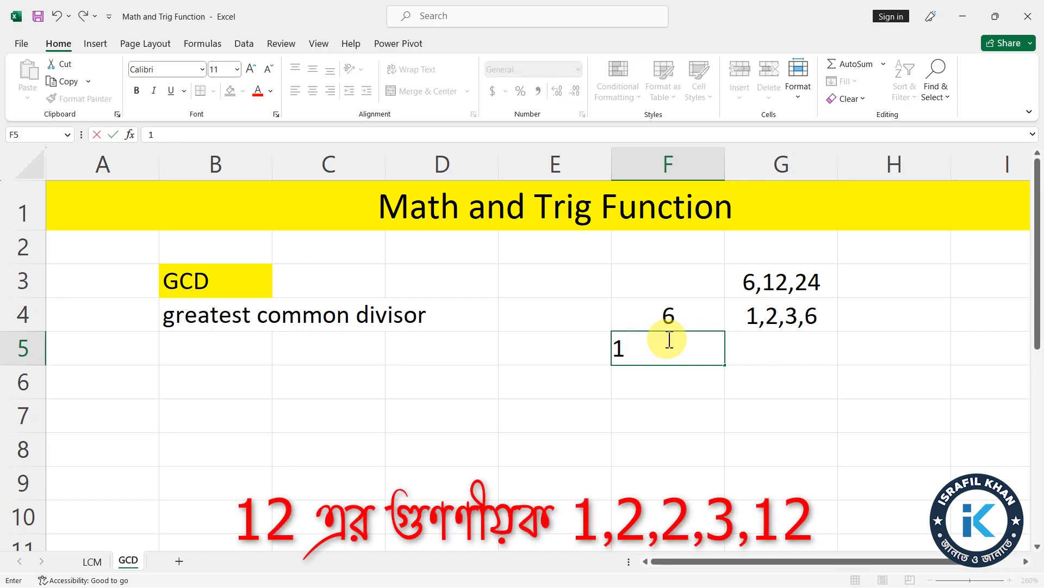
{"action": "left_click", "coordinate": [769, 348]}
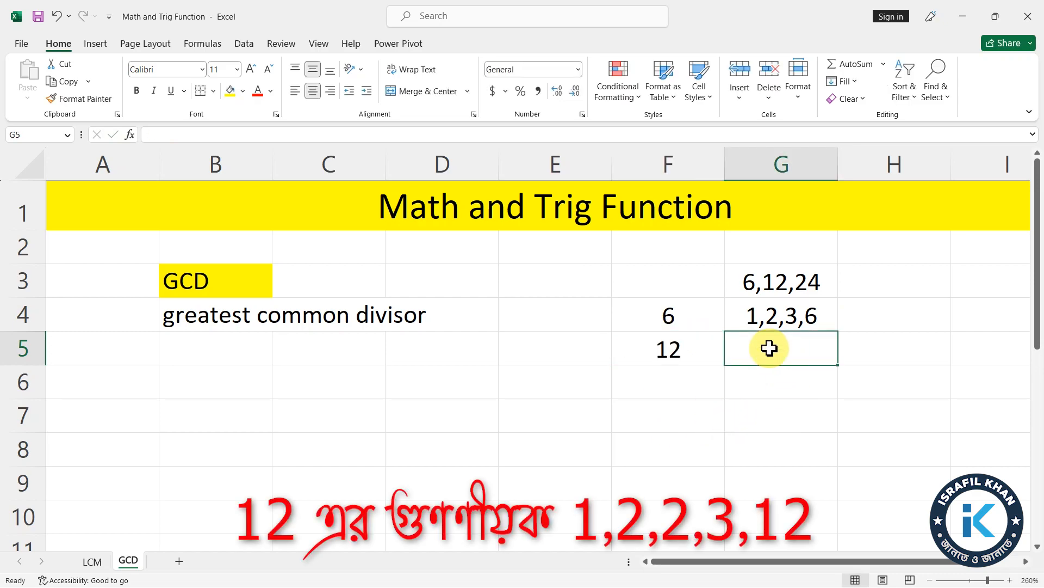
{"action": "type", "text": "1,2,6"}
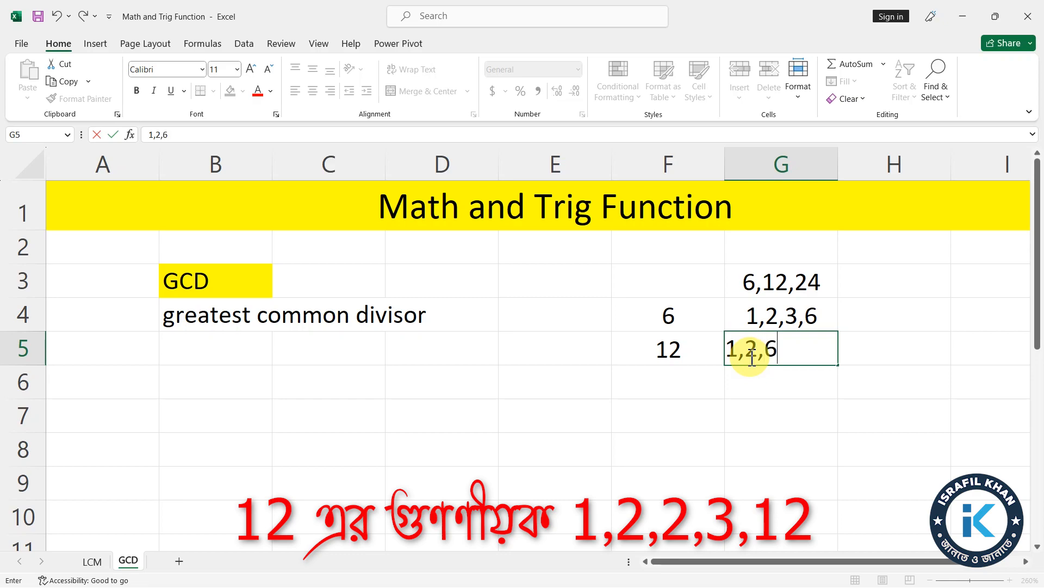
{"action": "left_click", "coordinate": [804, 382]}
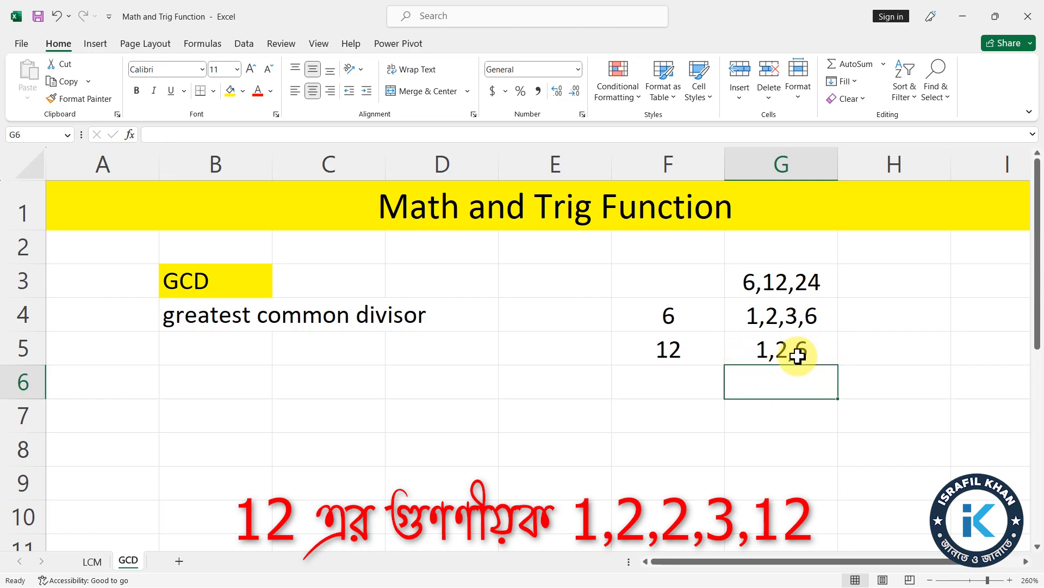
Enter the full factor list 1,2,2,3,12 for the number 12 in H5
{"action": "left_click", "coordinate": [848, 353]}
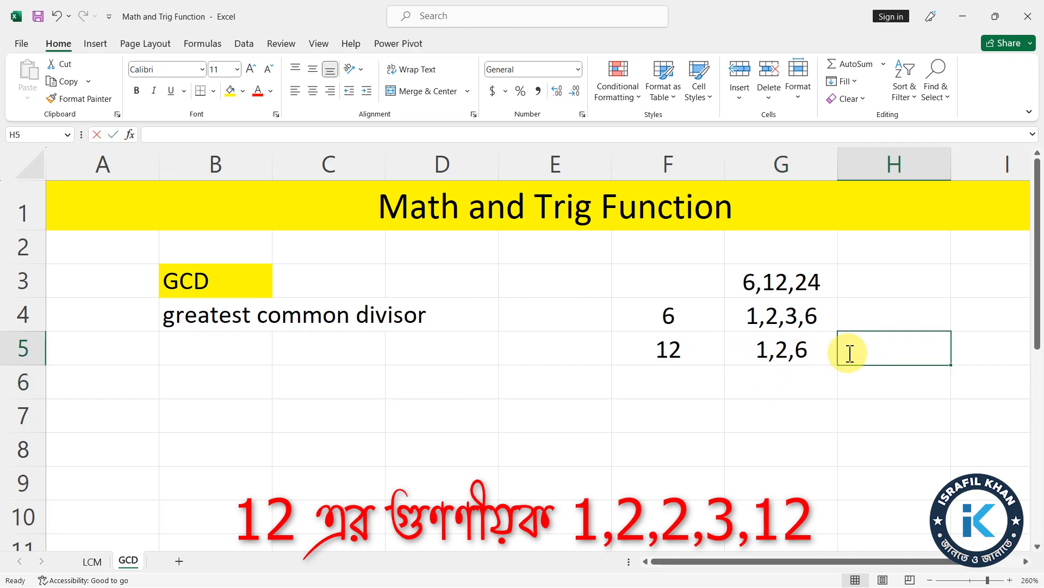
{"action": "type", "text": "1,2,2,3"}
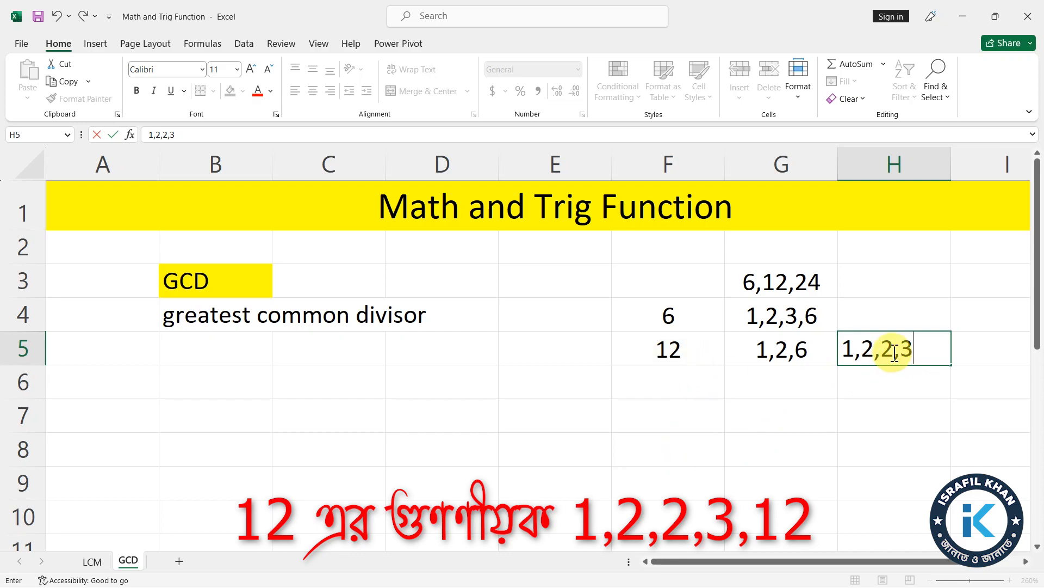
{"action": "left_click", "coordinate": [890, 376]}
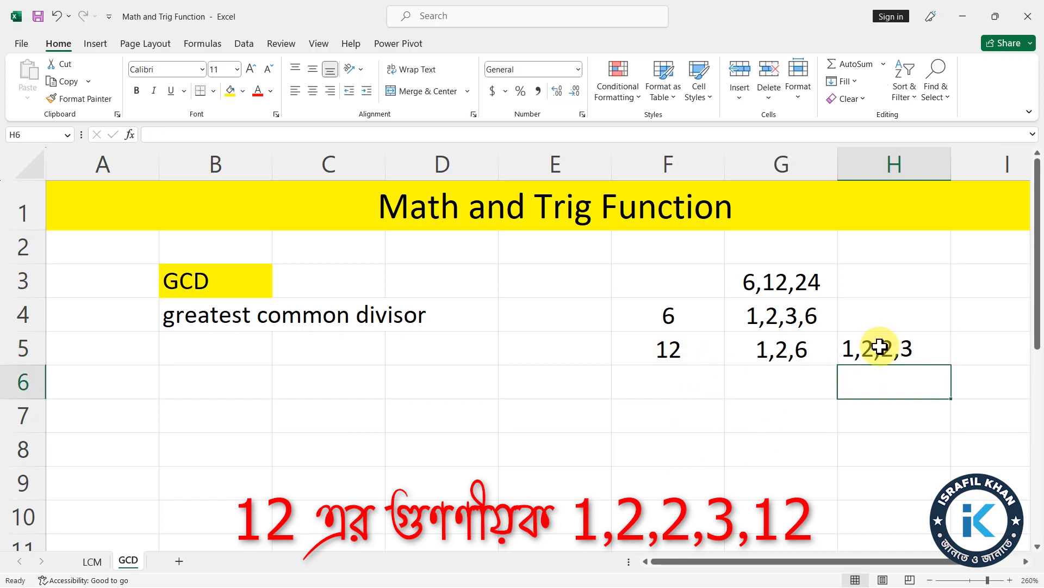
{"action": "left_click", "coordinate": [919, 349]}
{"action": "double_click", "coordinate": [920, 349]}
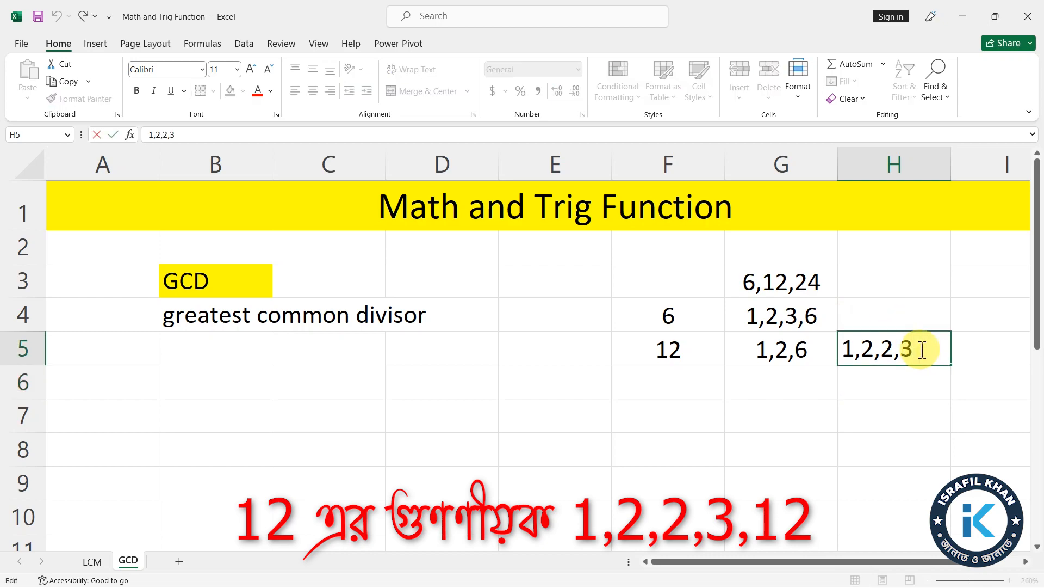
{"action": "type", "text": ",12"}
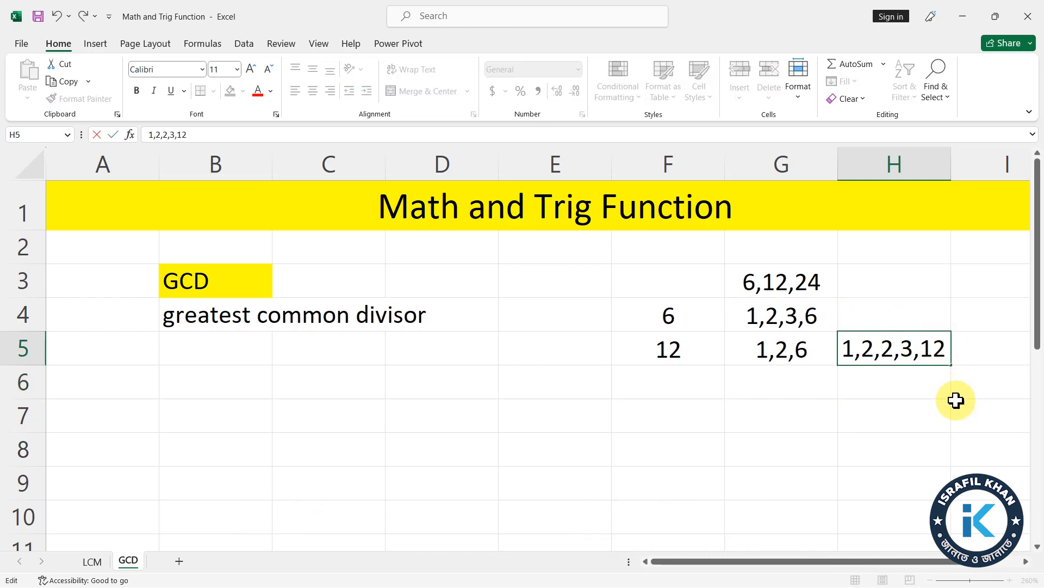
{"action": "key", "text": "Return"}
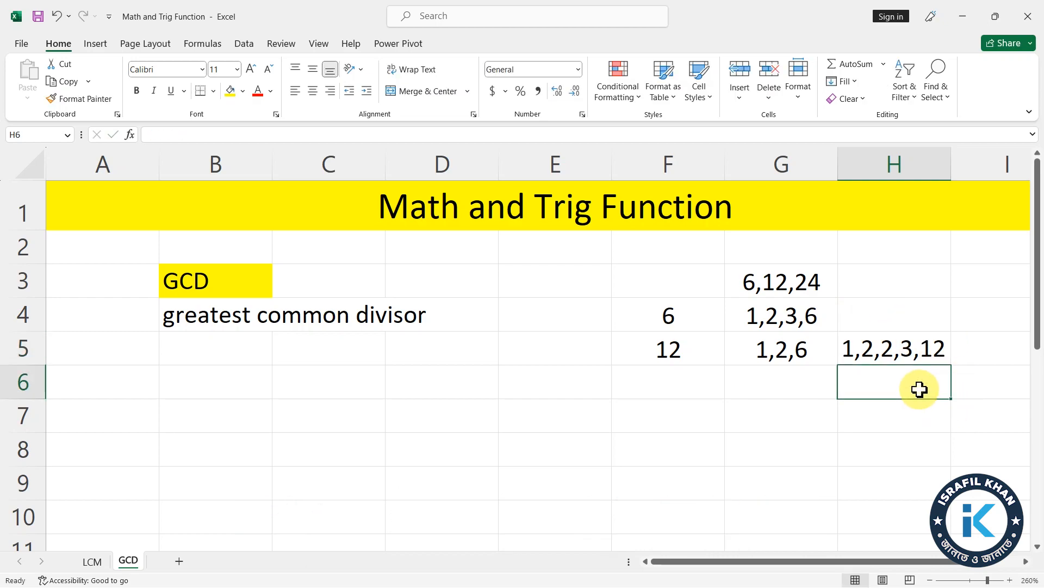
Enter the number 24 in F6 and the factors 1,2,12 in G6
{"action": "left_click", "coordinate": [665, 385]}
{"action": "type", "text": "24"}
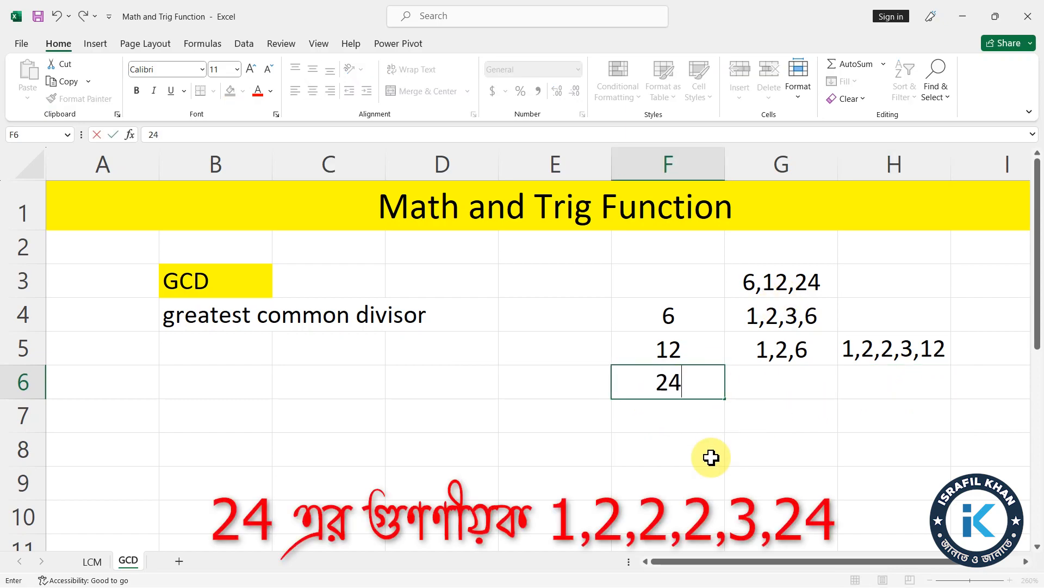
{"action": "left_click", "coordinate": [760, 388]}
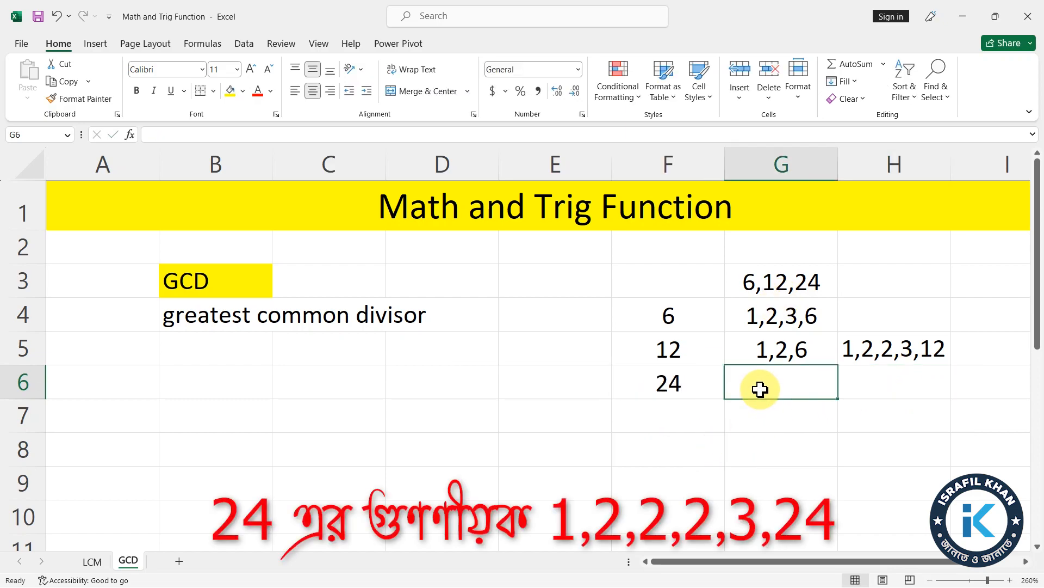
{"action": "type", "text": "1"}
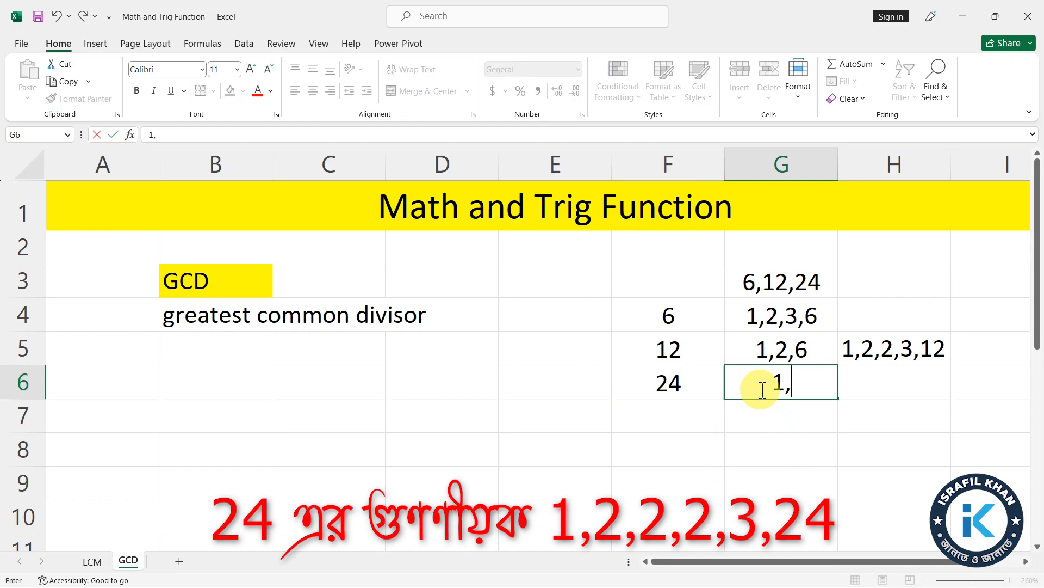
{"action": "type", "text": ",2,12"}
Continue breaking down 24 by entering 1,2,2,6 in H6 and 1,2,2,2,3 in I6
{"action": "left_click", "coordinate": [857, 384]}
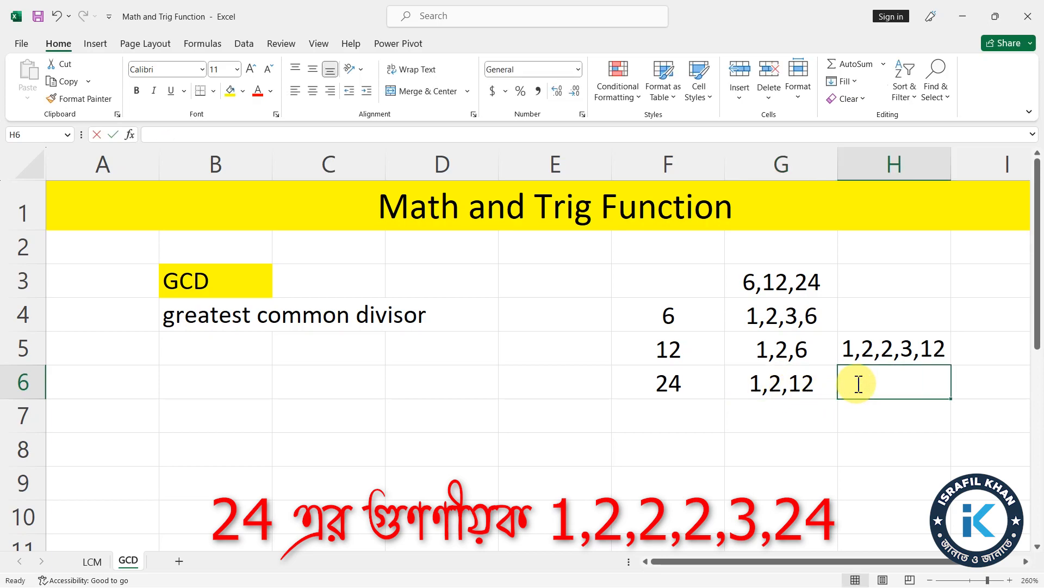
{"action": "type", "text": "1,2,2,6"}
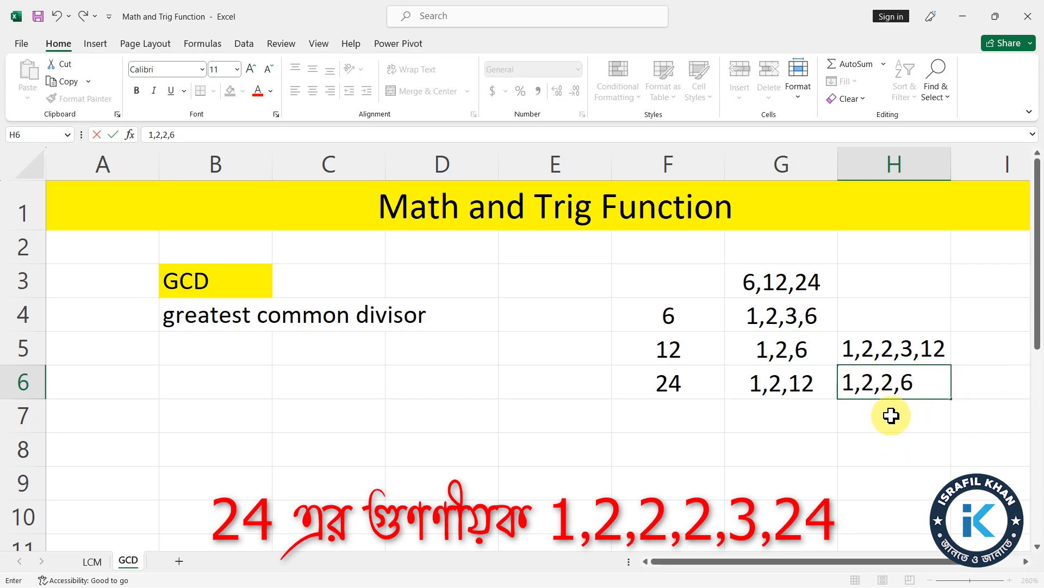
{"action": "left_click", "coordinate": [970, 384]}
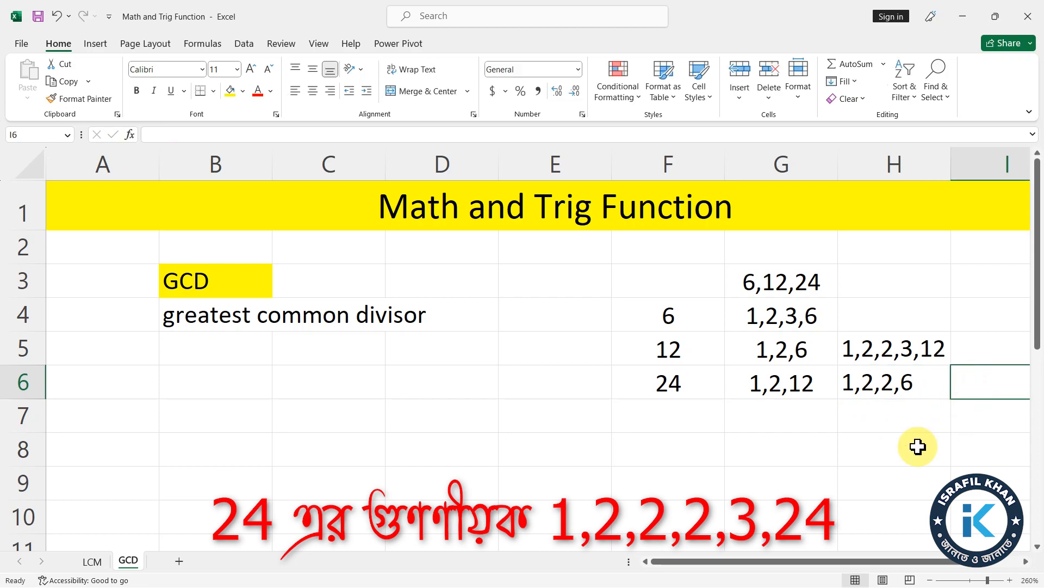
{"action": "left_click_drag", "start_coordinate": [841, 564], "coordinate": [858, 522]}
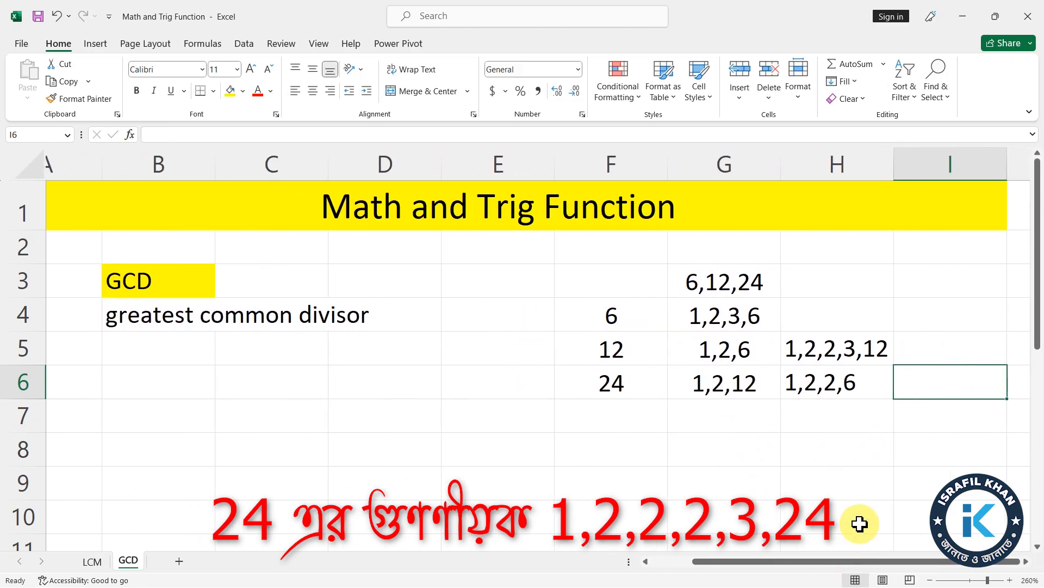
{"action": "type", "text": "1,2,2,2,"}
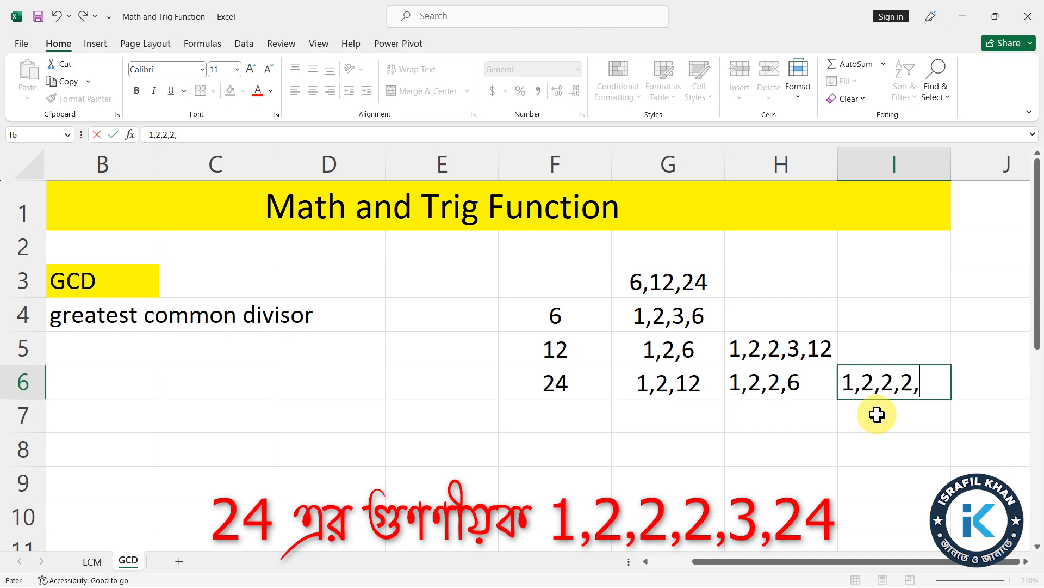
{"action": "type", "text": "3"}
{"action": "left_click", "coordinate": [786, 445]}
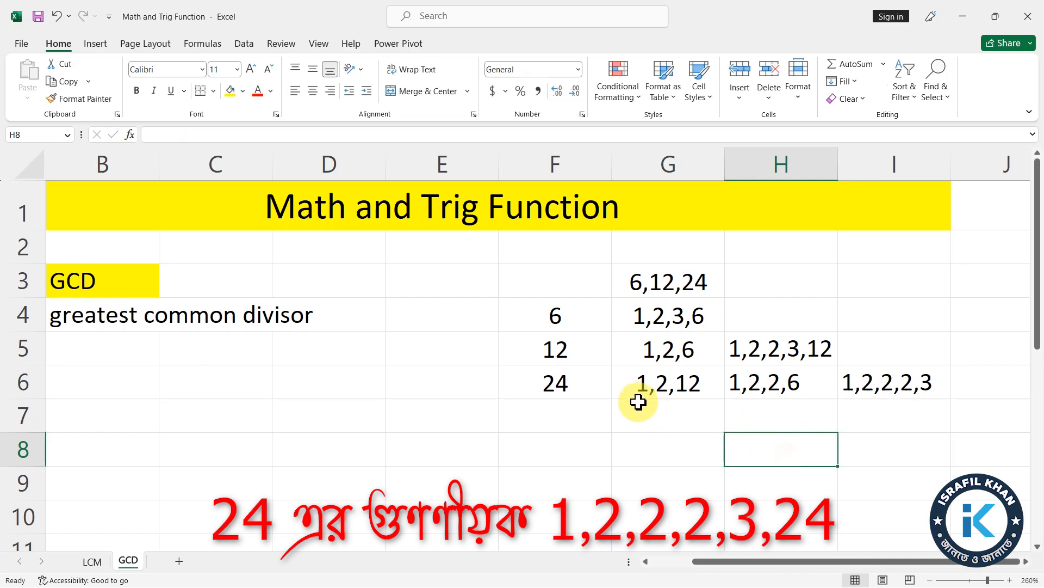
{"action": "left_click", "coordinate": [647, 319]}
{"action": "left_click", "coordinate": [554, 347]}
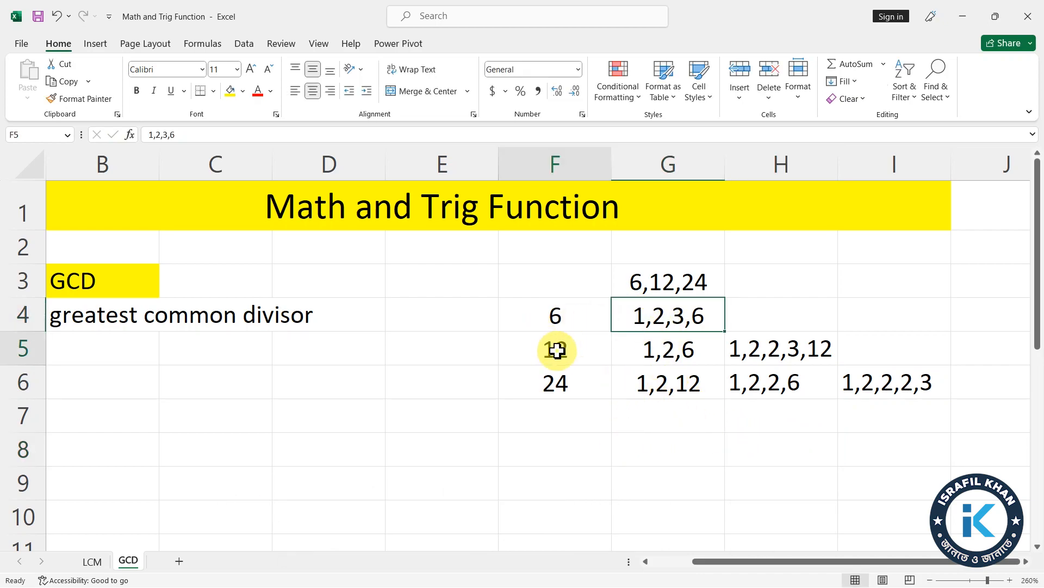
{"action": "left_click", "coordinate": [759, 346]}
{"action": "left_click", "coordinate": [559, 391]}
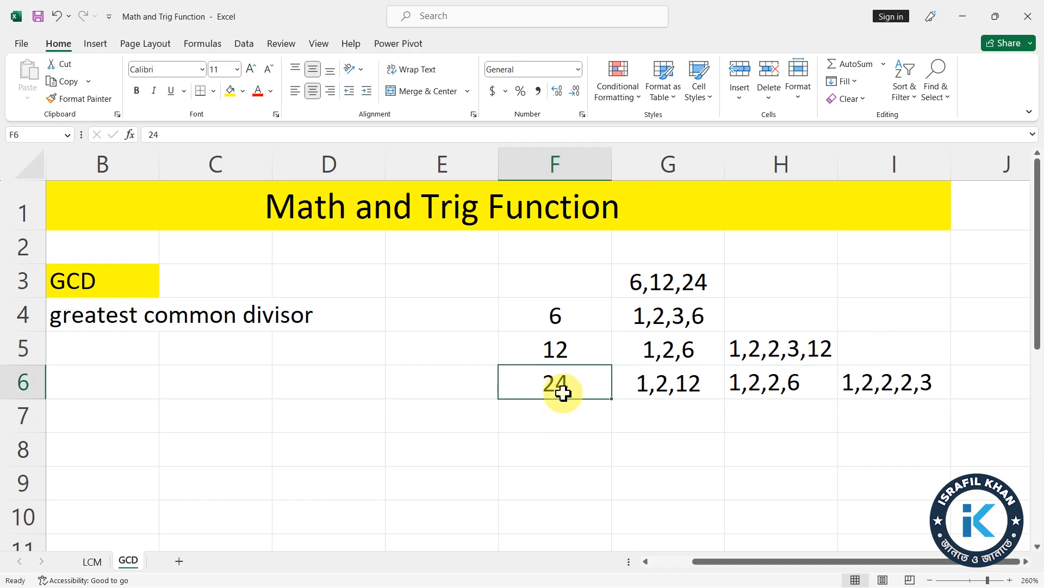
{"action": "left_click", "coordinate": [909, 381]}
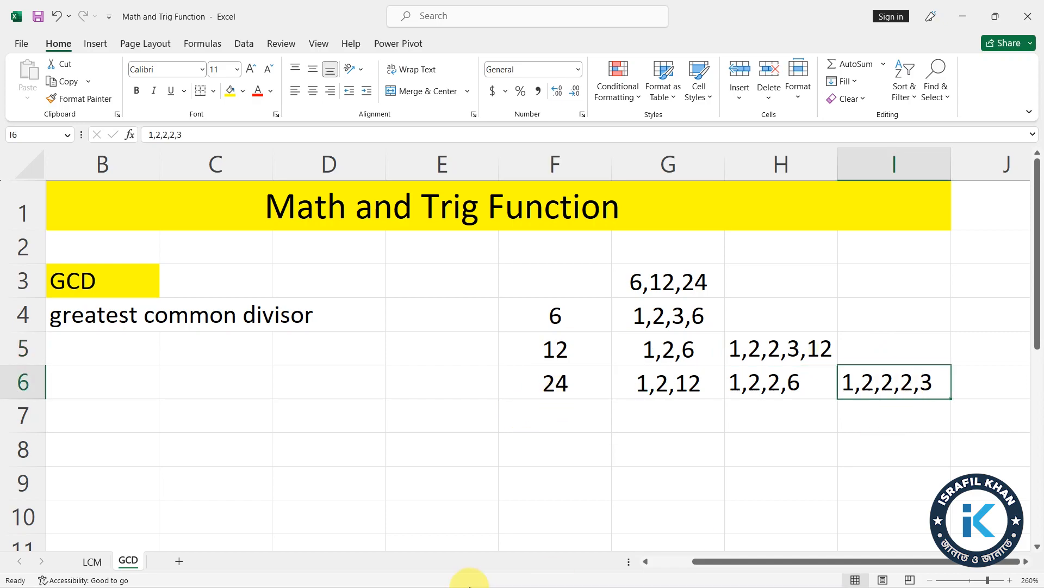
{"action": "left_click", "coordinate": [681, 456]}
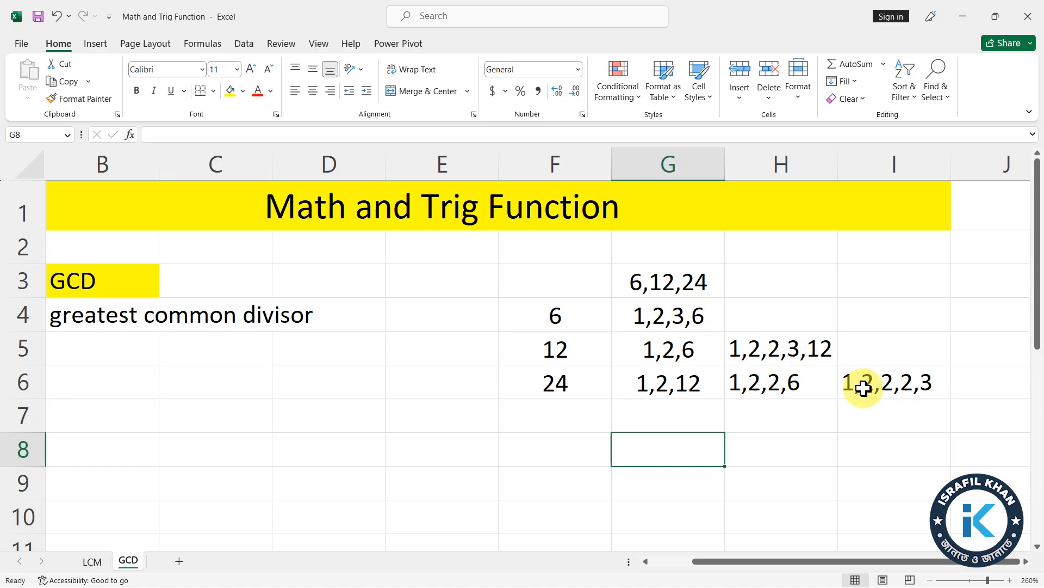
Highlight the final factor lists of 6, 12 and 24 in G4, H5 and I6 with yellow fill
{"action": "left_click", "coordinate": [690, 318]}
{"action": "left_click", "coordinate": [230, 90]}
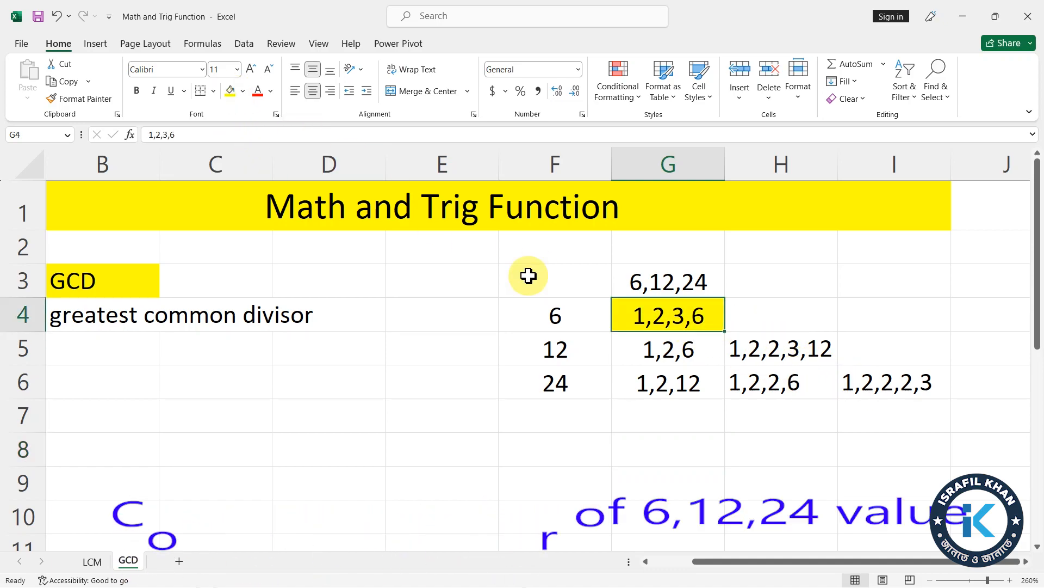
{"action": "left_click", "coordinate": [745, 345]}
{"action": "left_click", "coordinate": [230, 91]}
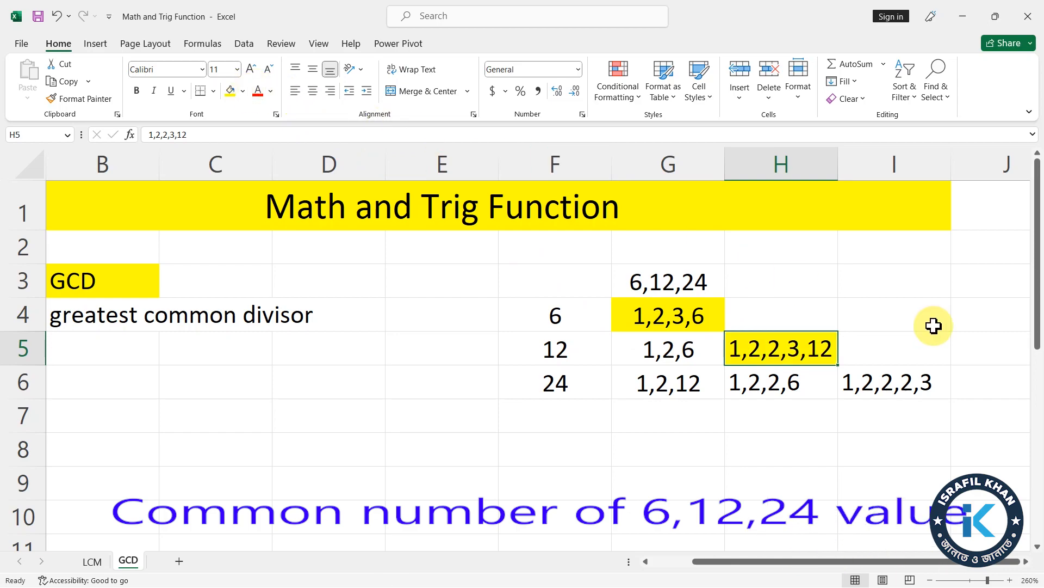
{"action": "left_click", "coordinate": [897, 384]}
{"action": "left_click", "coordinate": [230, 90]}
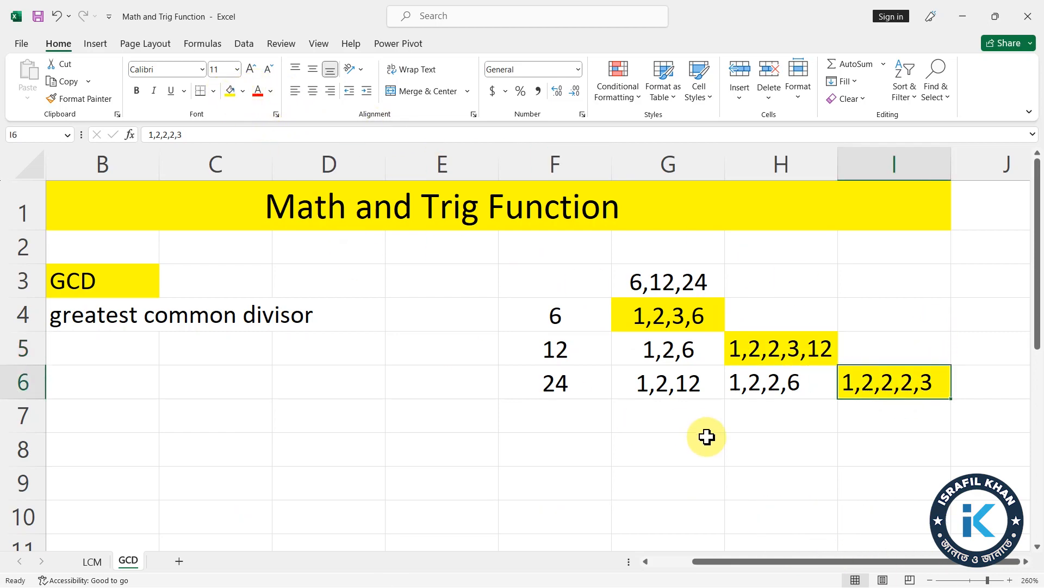
Enter the common factors 1,2,3 in G8
{"action": "left_click", "coordinate": [669, 443]}
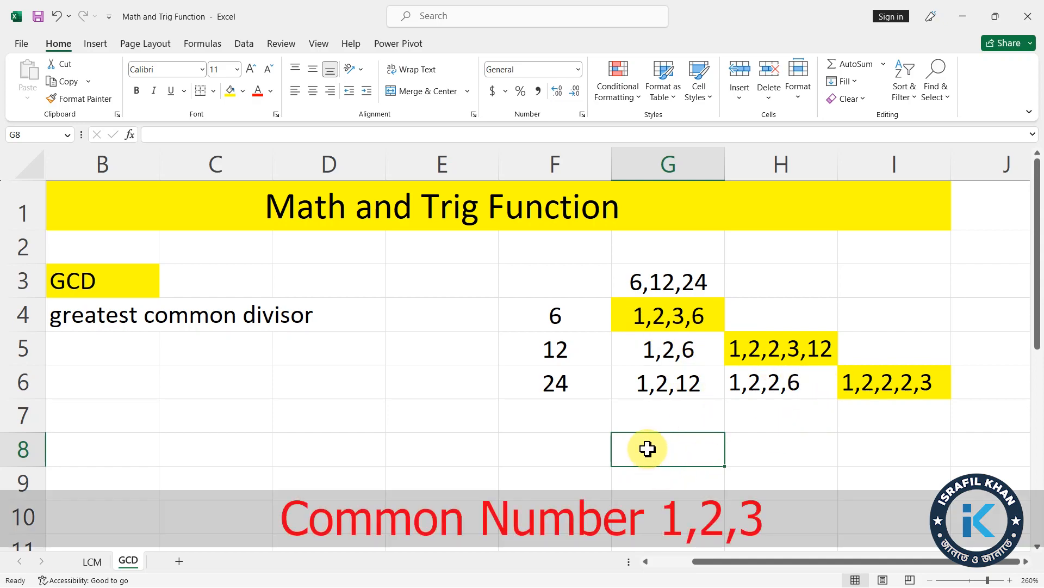
{"action": "type", "text": "1,2"}
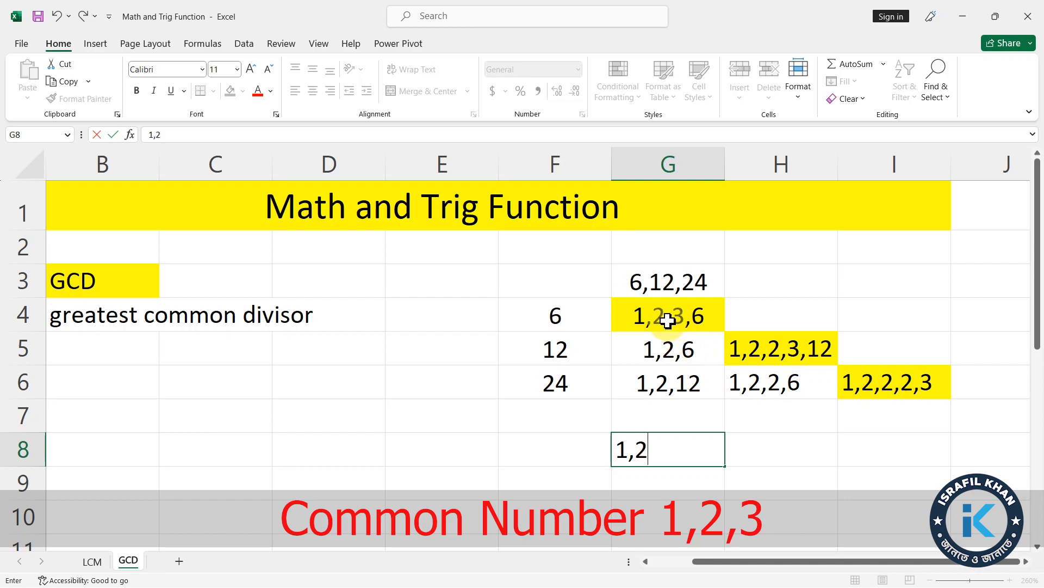
{"action": "type", "text": ",3"}
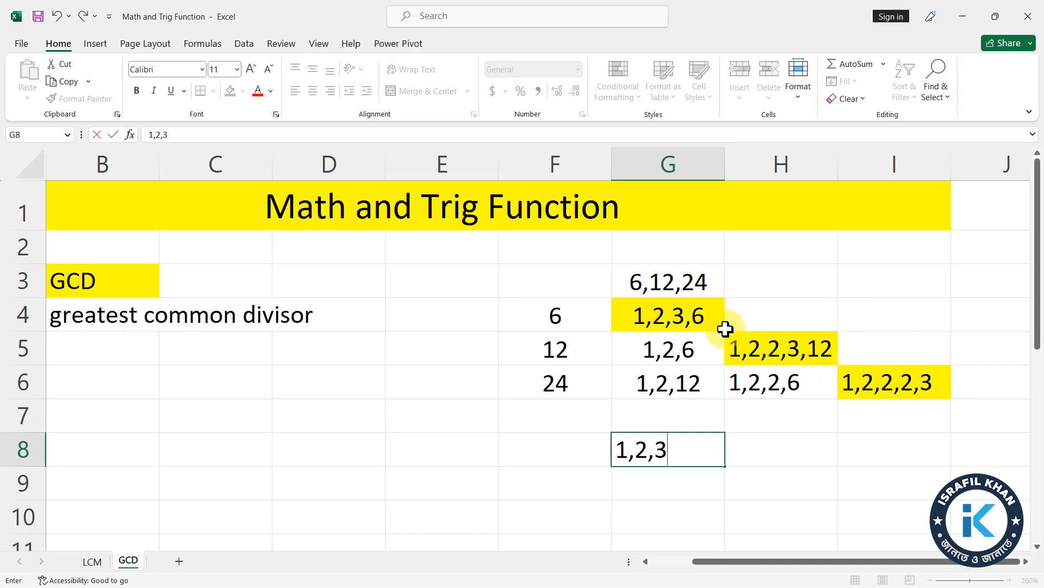
Add 24 to the end of the factor list in I6 and auto-fit the width of column I
{"action": "left_click", "coordinate": [934, 389]}
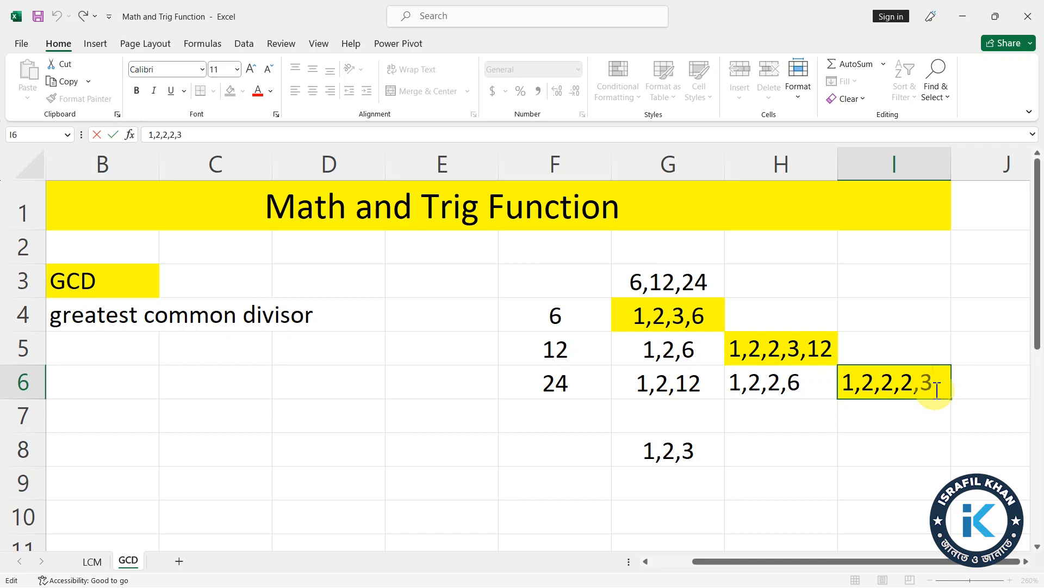
{"action": "type", "text": ",24"}
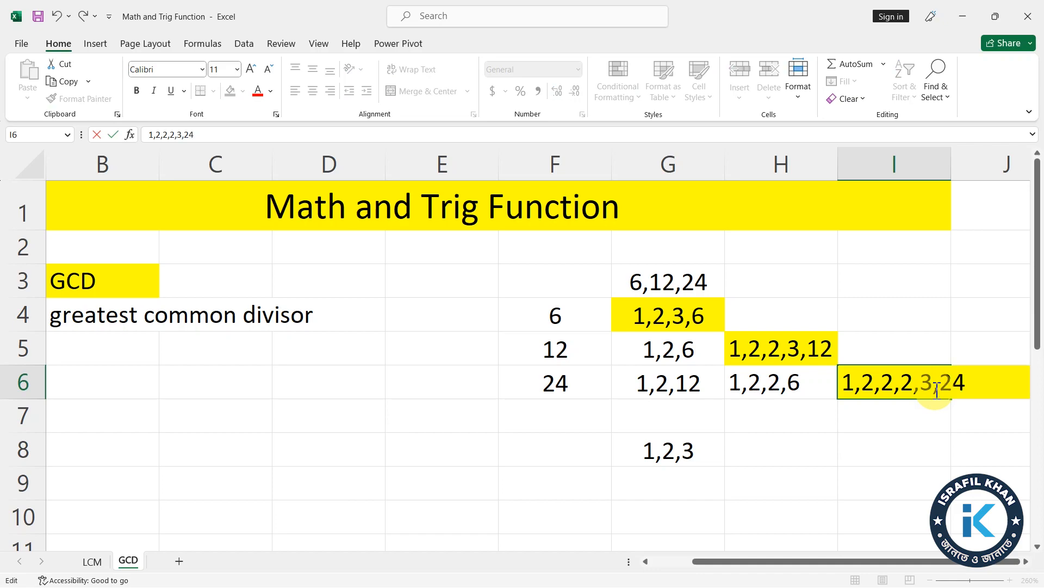
{"action": "left_click", "coordinate": [881, 438]}
{"action": "left_click", "coordinate": [905, 381]}
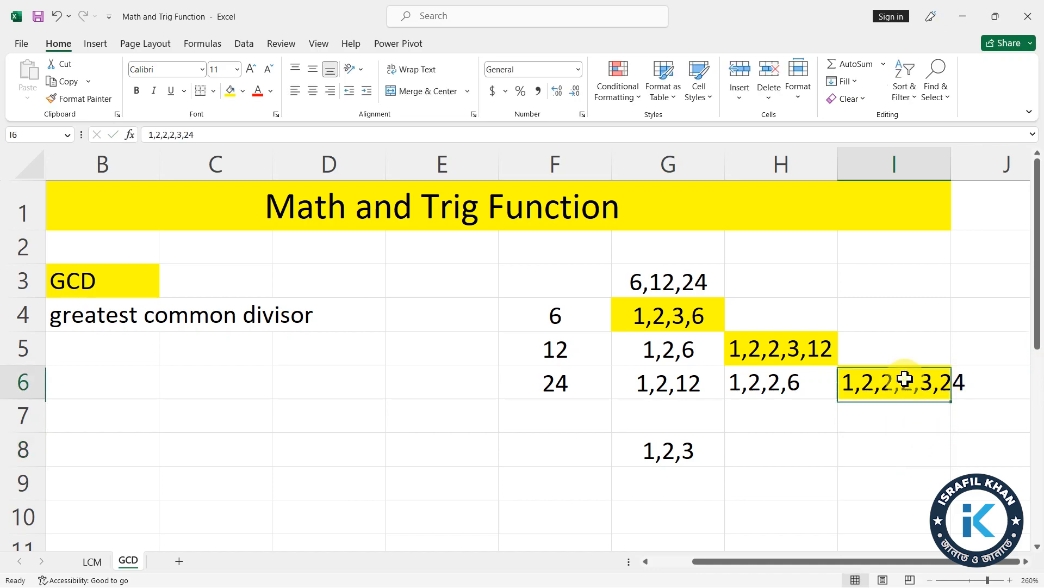
{"action": "double_click", "coordinate": [951, 157]}
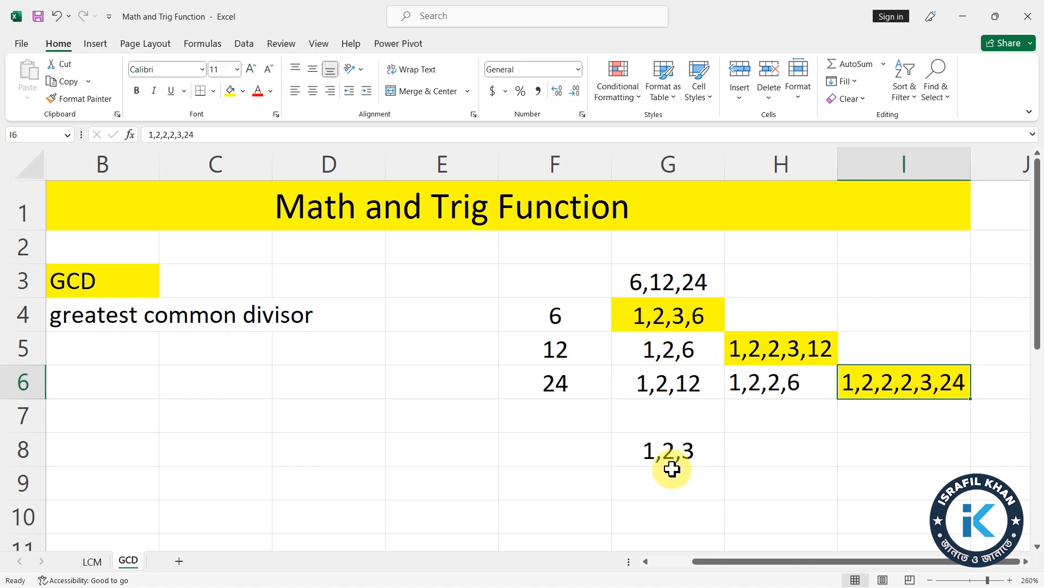
Enter 6 in G9 as the product of the common factors listed in G8
{"action": "left_click", "coordinate": [659, 483]}
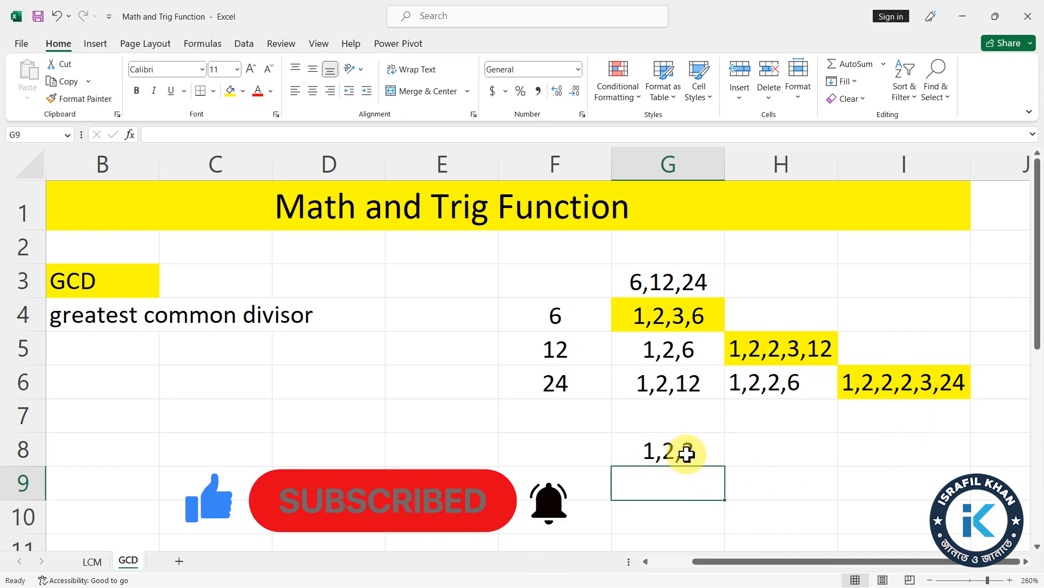
{"action": "type", "text": "6"}
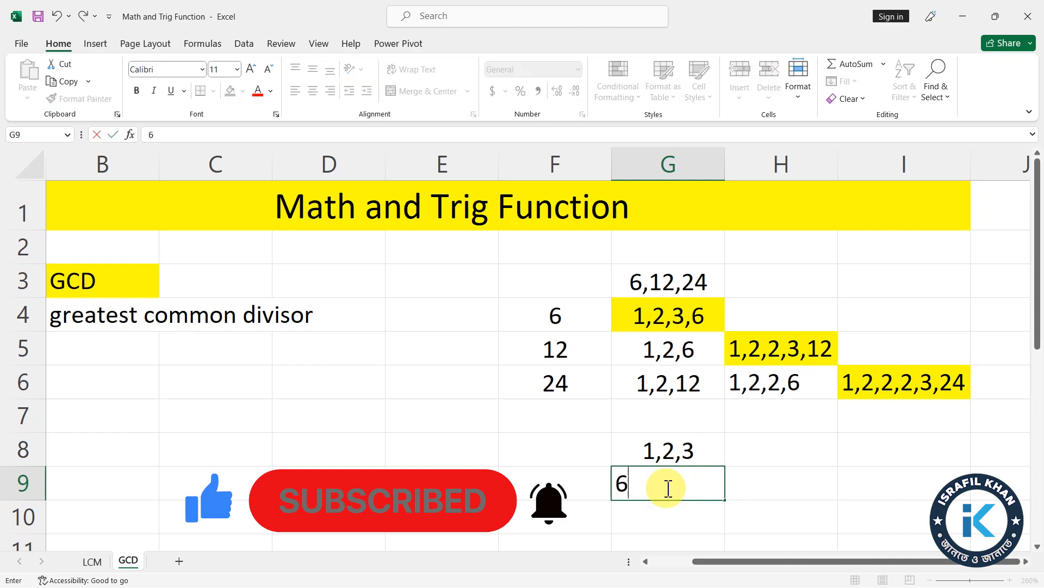
{"action": "key", "text": "Return"}
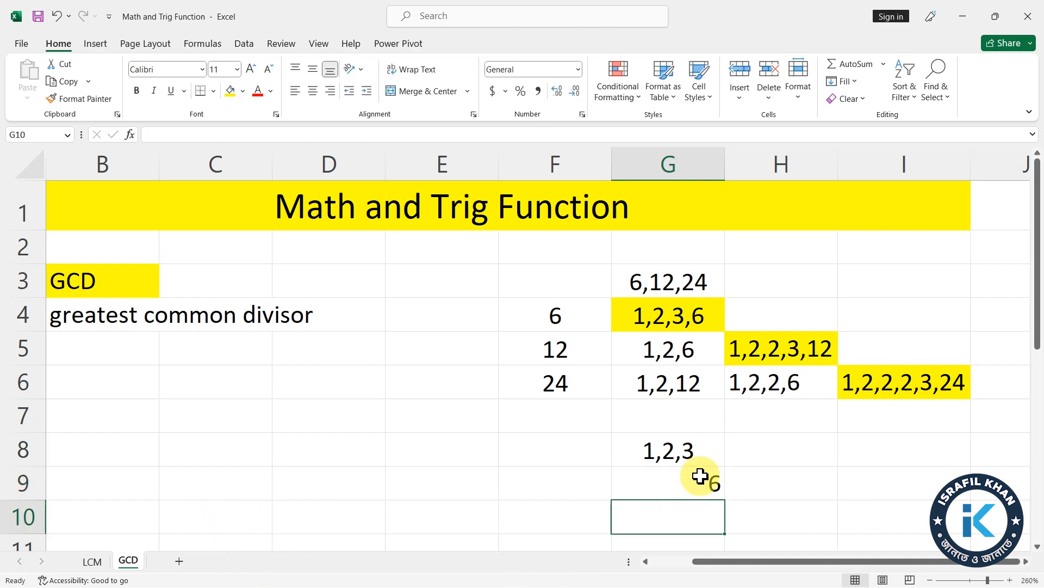
{"action": "left_click", "coordinate": [683, 492]}
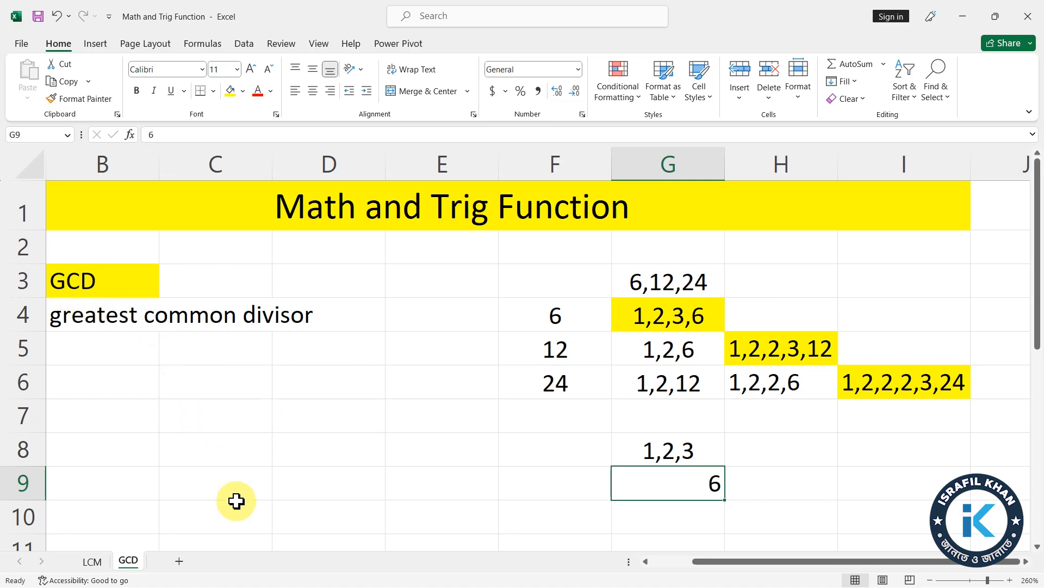
Calculate the greatest common divisor of 6, 12 and 24 in D6 with the formula =GCD(6,12,24)
{"action": "left_click", "coordinate": [323, 388]}
{"action": "type", "text": "="}
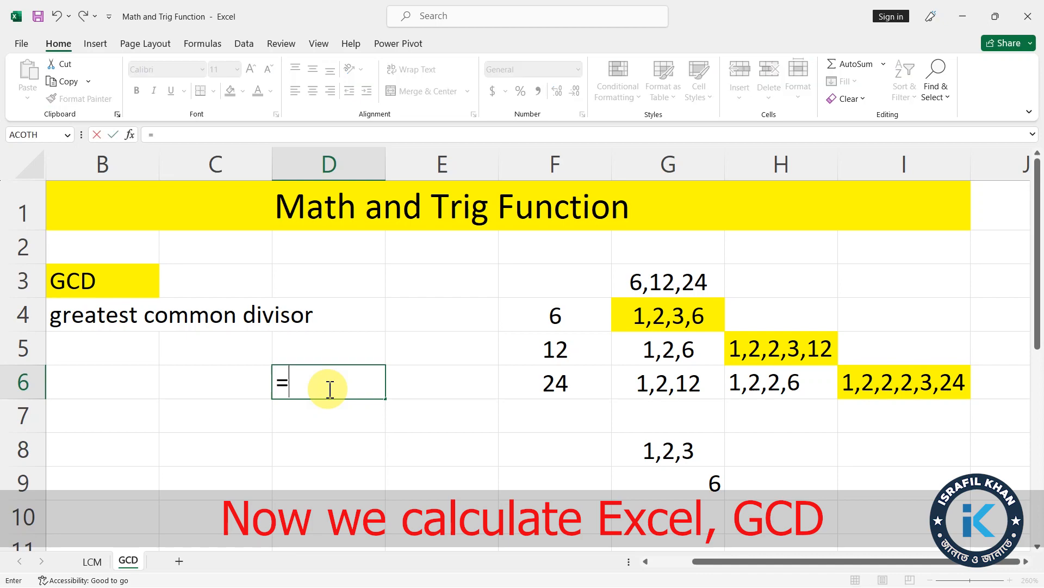
{"action": "type", "text": "gcd"}
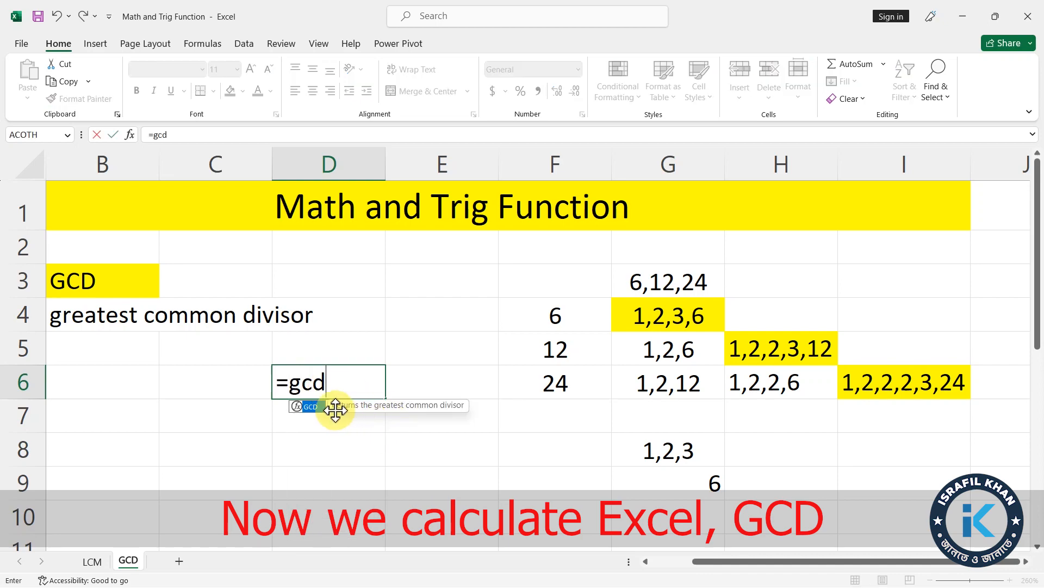
{"action": "double_click", "coordinate": [310, 406]}
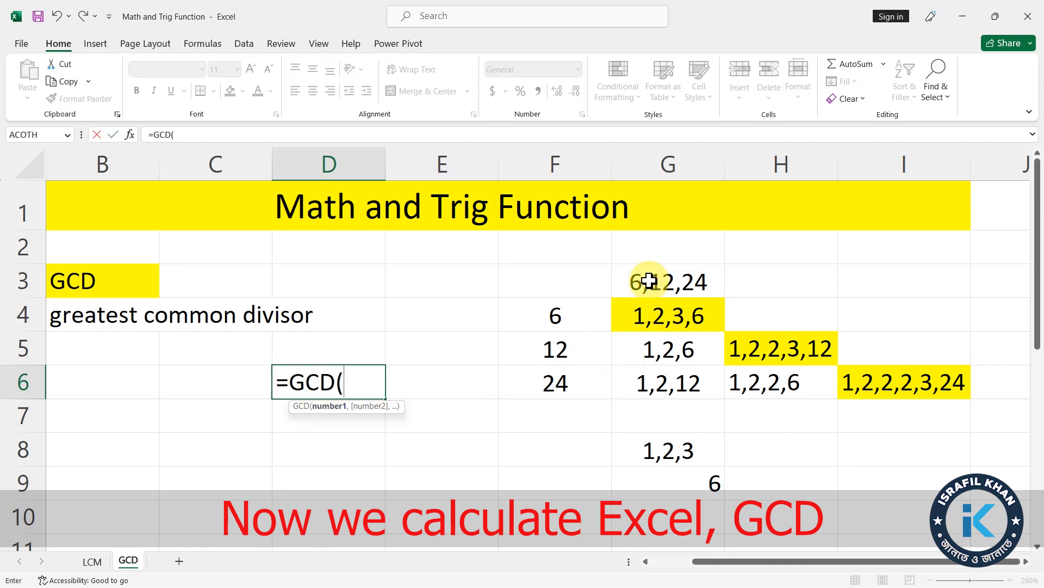
{"action": "type", "text": "6"}
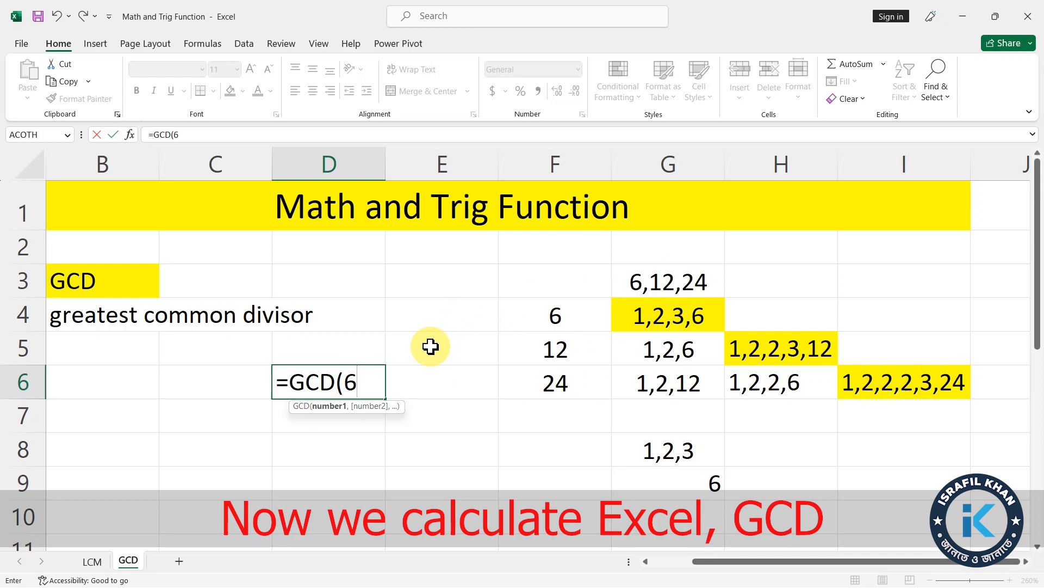
{"action": "type", "text": ",12,24"}
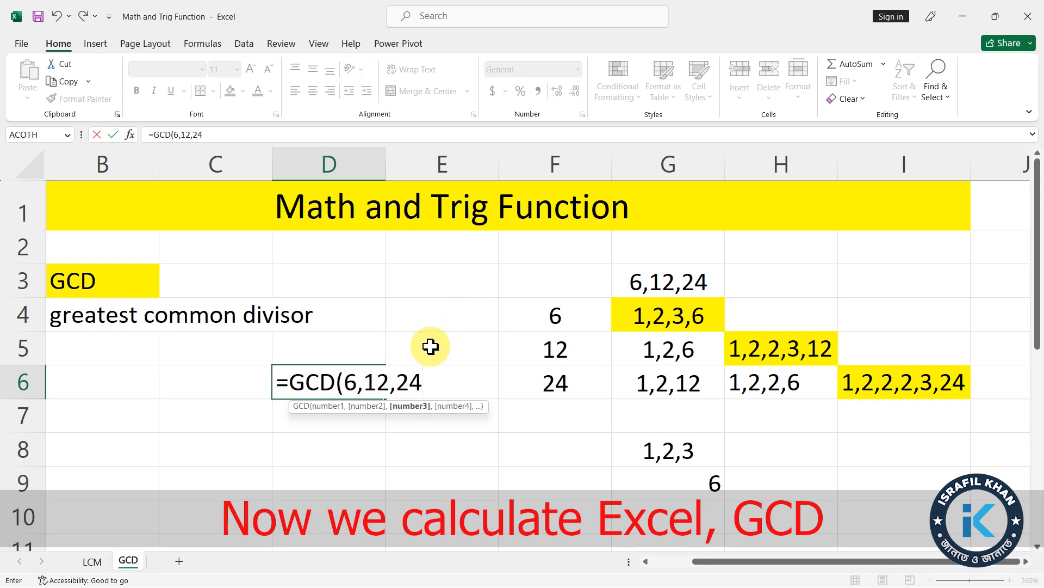
{"action": "key", "text": "Return"}
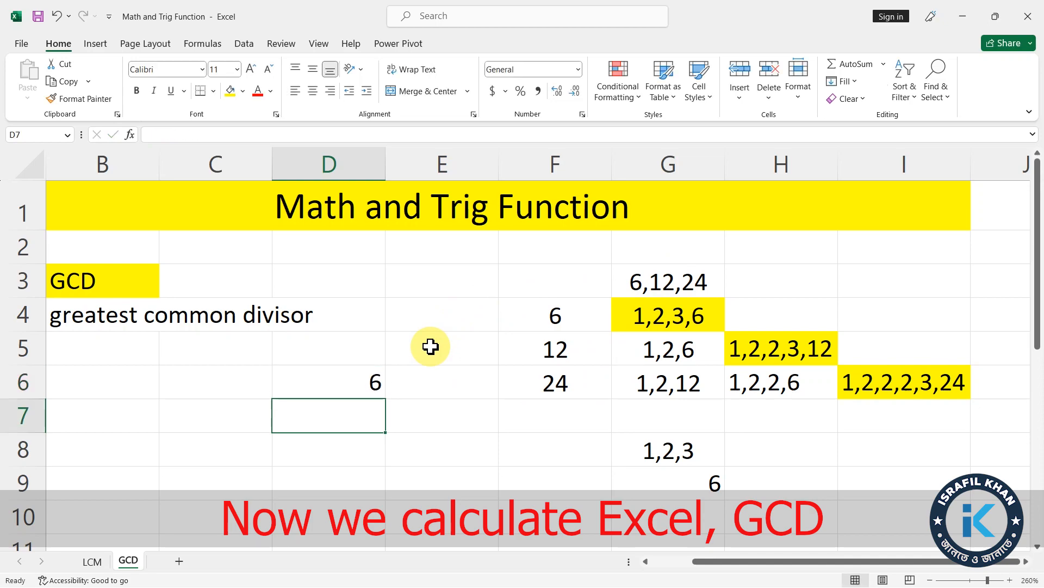
Review the GCD formula in D6, check the LCM sheet and return to the GCD sheet
{"action": "left_click", "coordinate": [359, 392]}
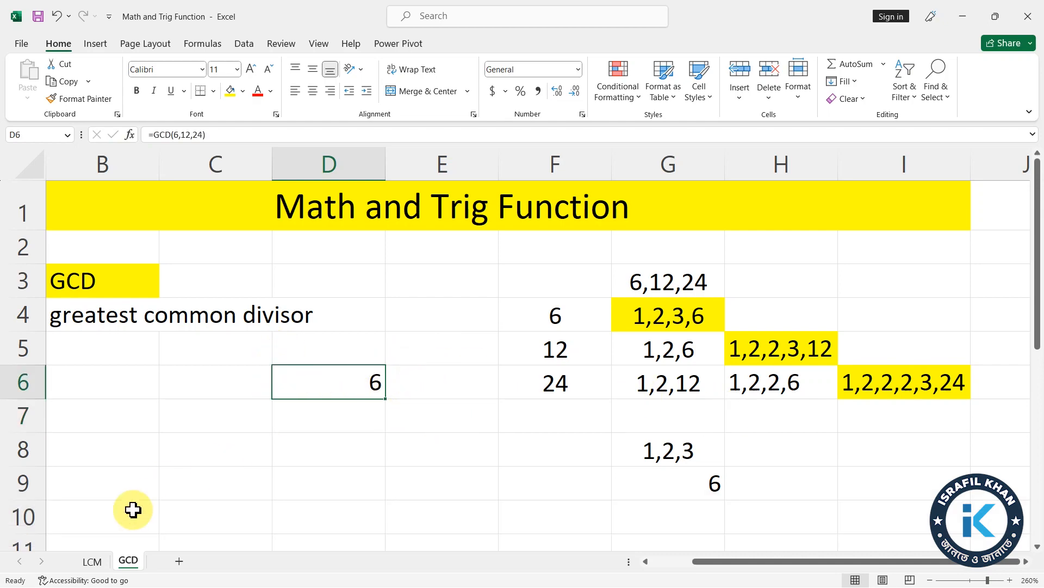
{"action": "left_click", "coordinate": [92, 566]}
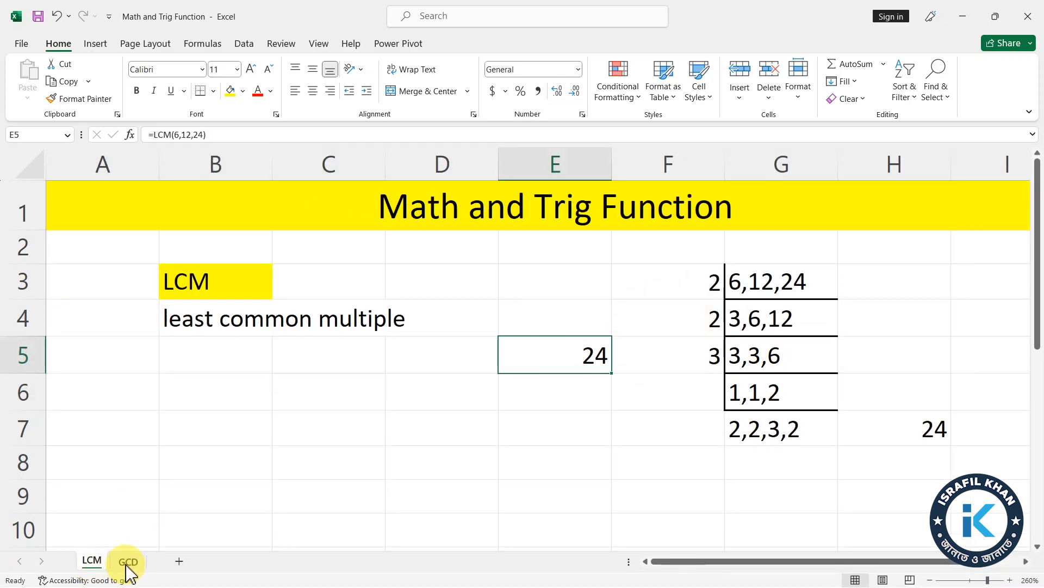
{"action": "left_click", "coordinate": [129, 563]}
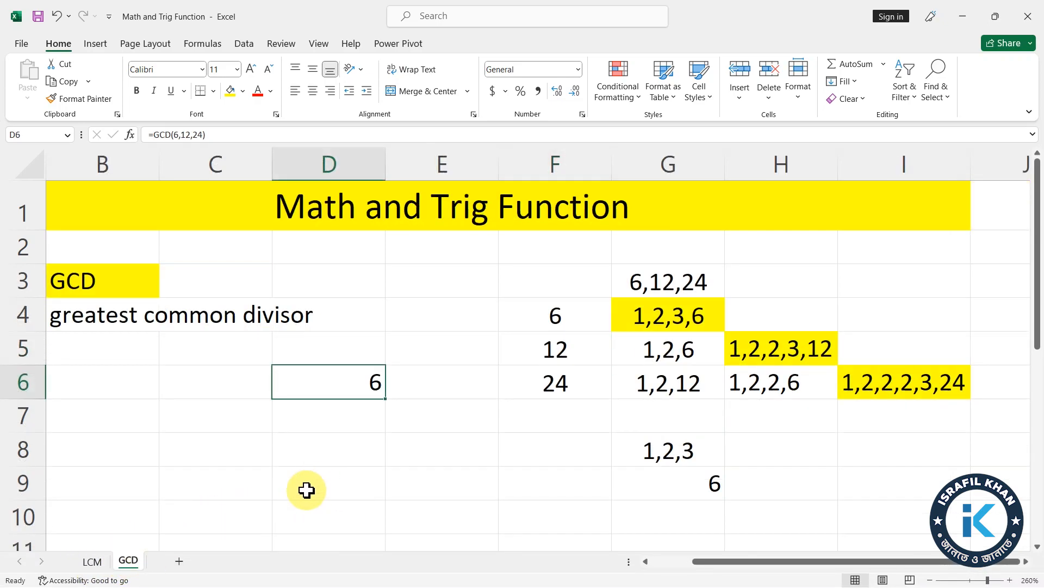